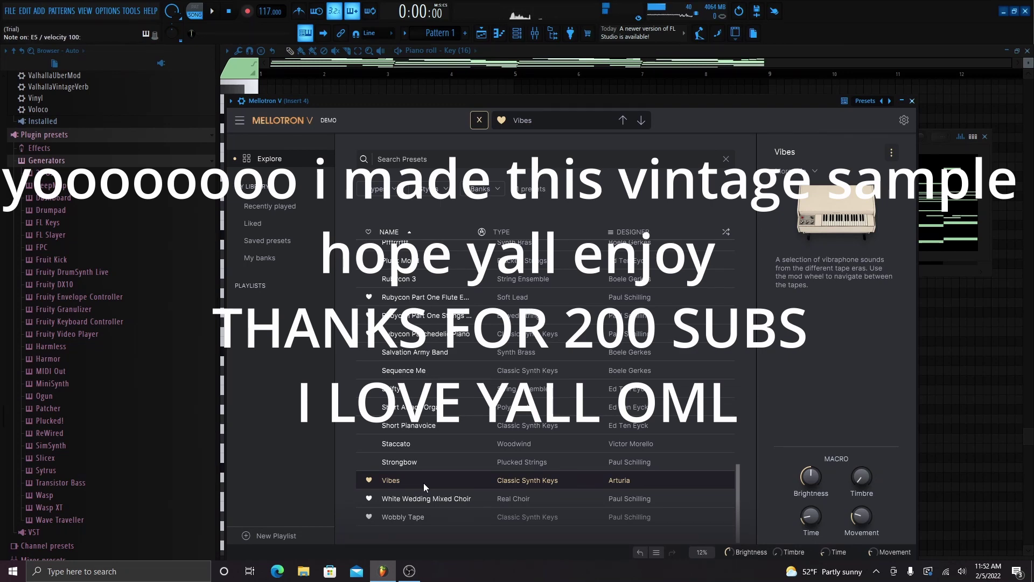
Browse the Mellotron V preset list upward from Vibes to the Merry Voices preset
scroll(410, 431, "up", 4)
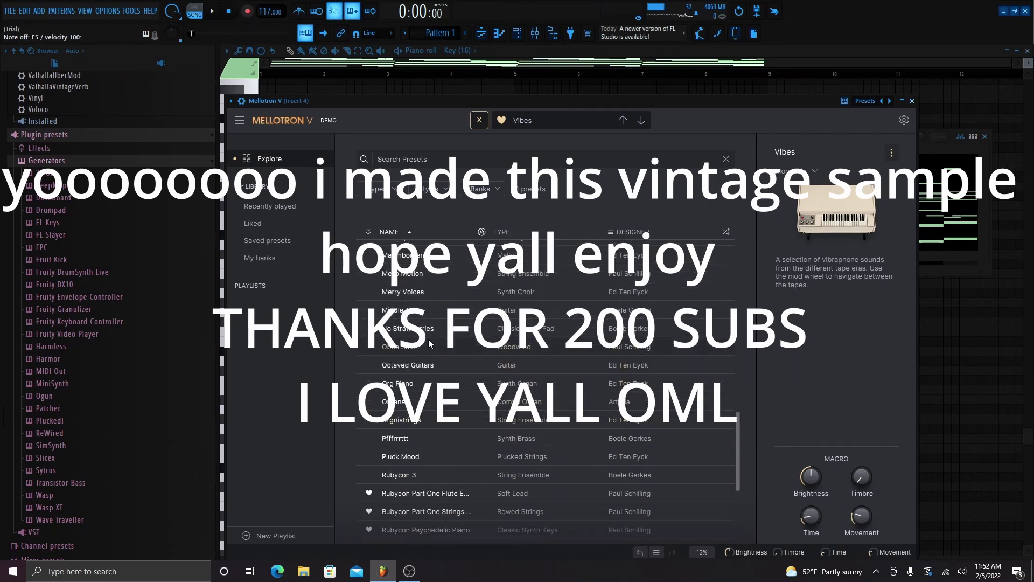
left_click(425, 299)
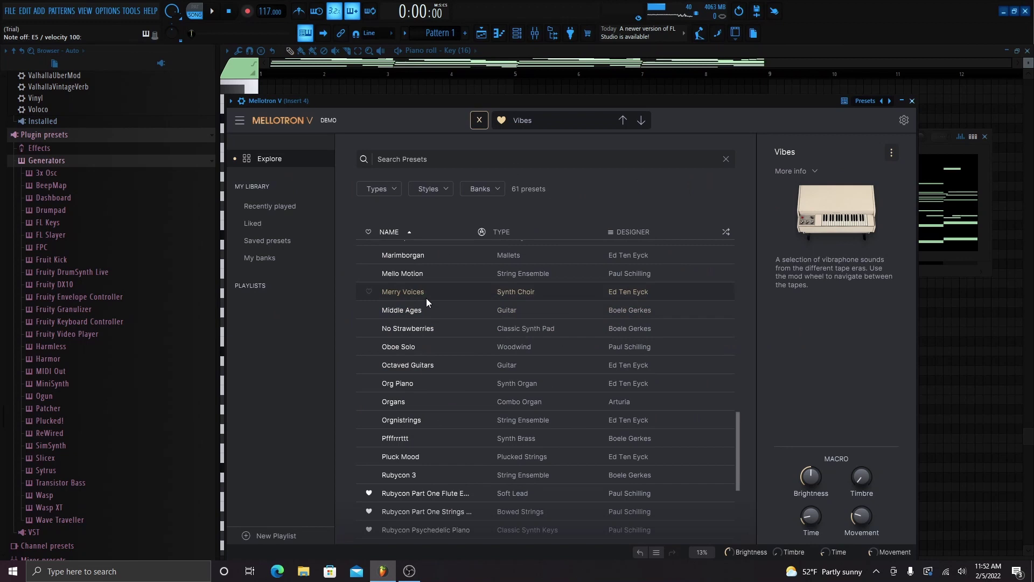
left_click(368, 292)
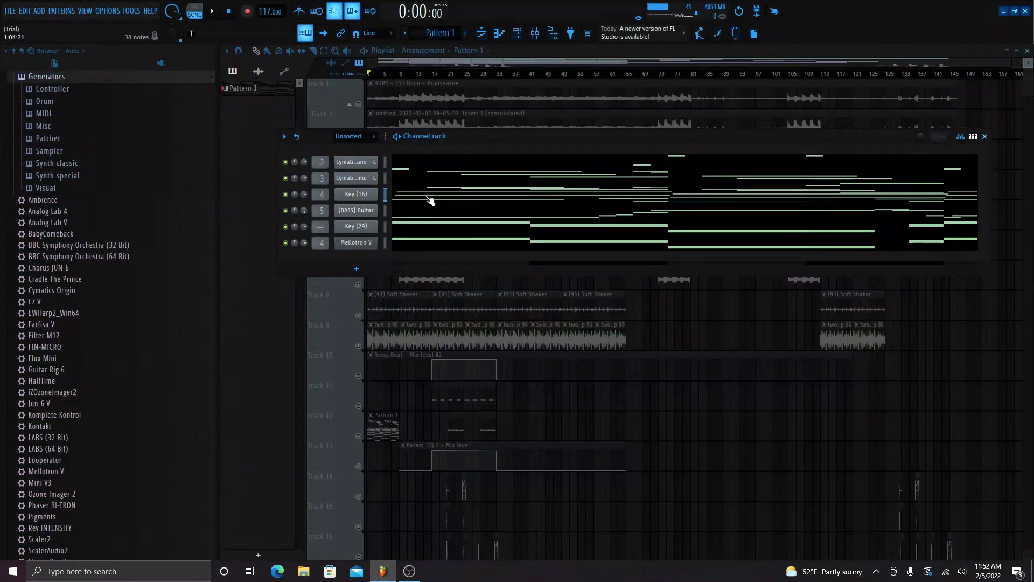
Play the Key (16) notes in the piano roll and open the Fruity parametric EQ 2 on Insert 1 in place of ValhallaRoom
left_click(428, 197)
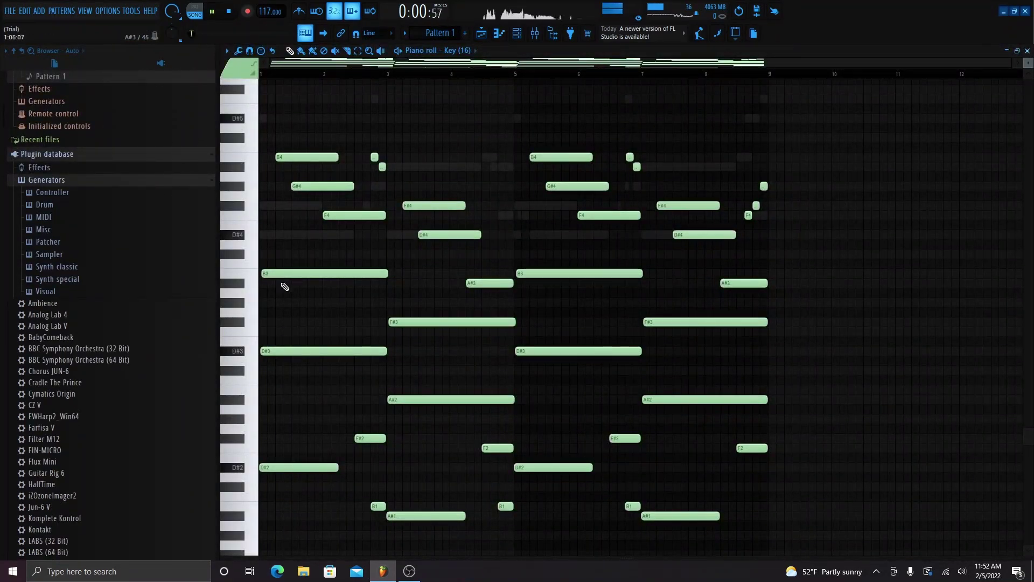
key("space")
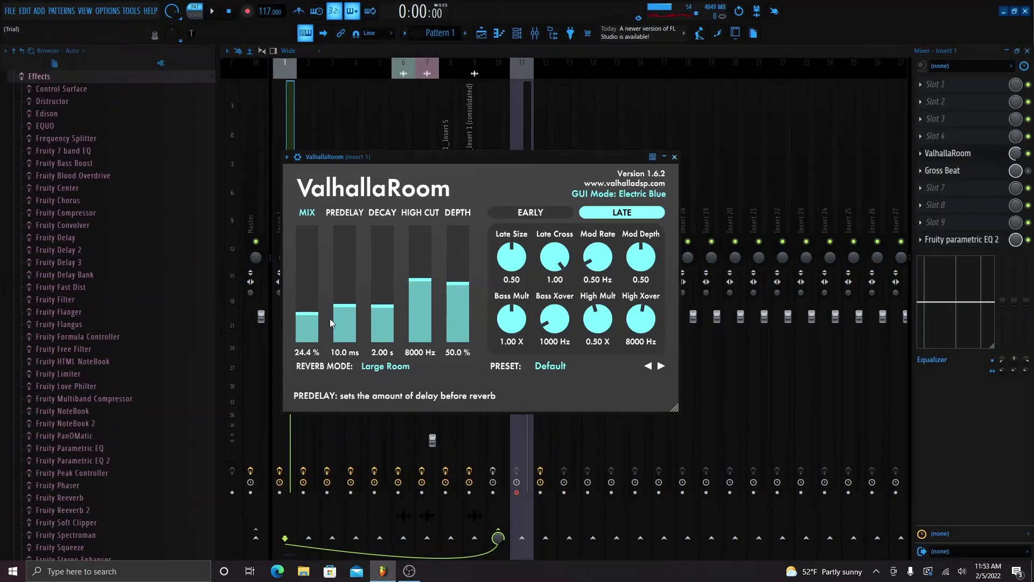
left_click(675, 157)
left_click(978, 239)
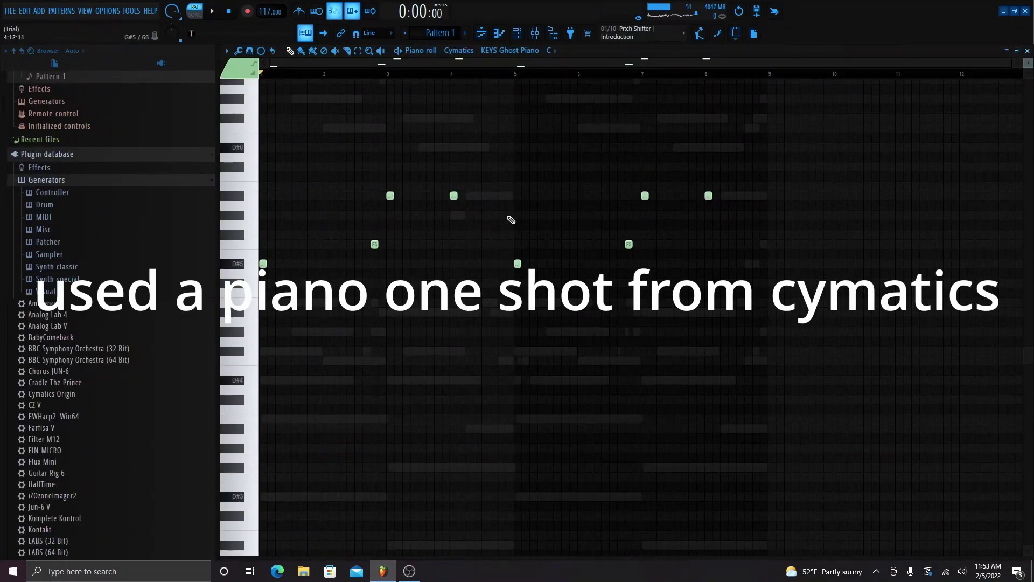
Play back the Cymatics KEYS Ghost Piano notes in the piano roll and stop after a few bars
key("space")
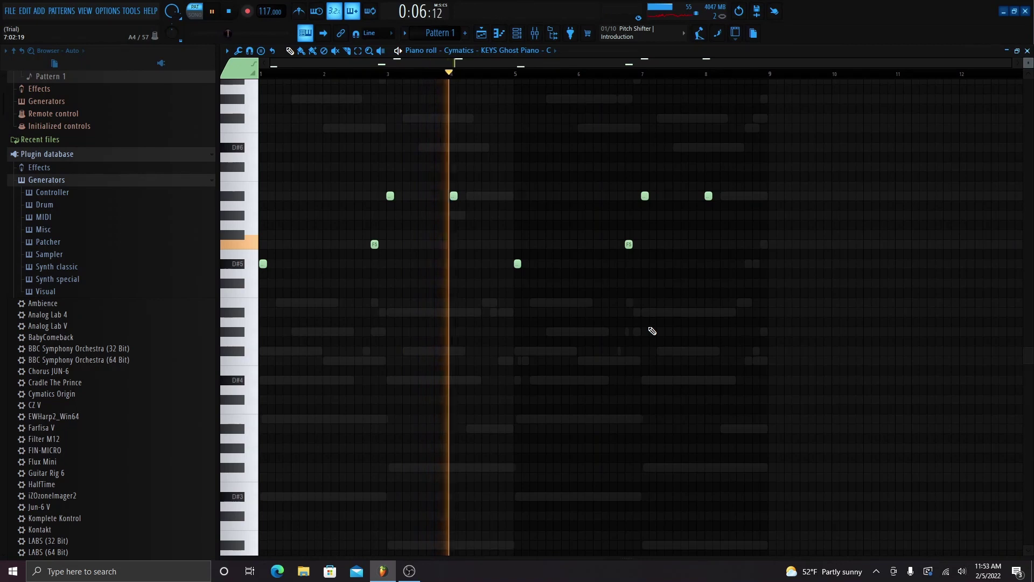
key("space")
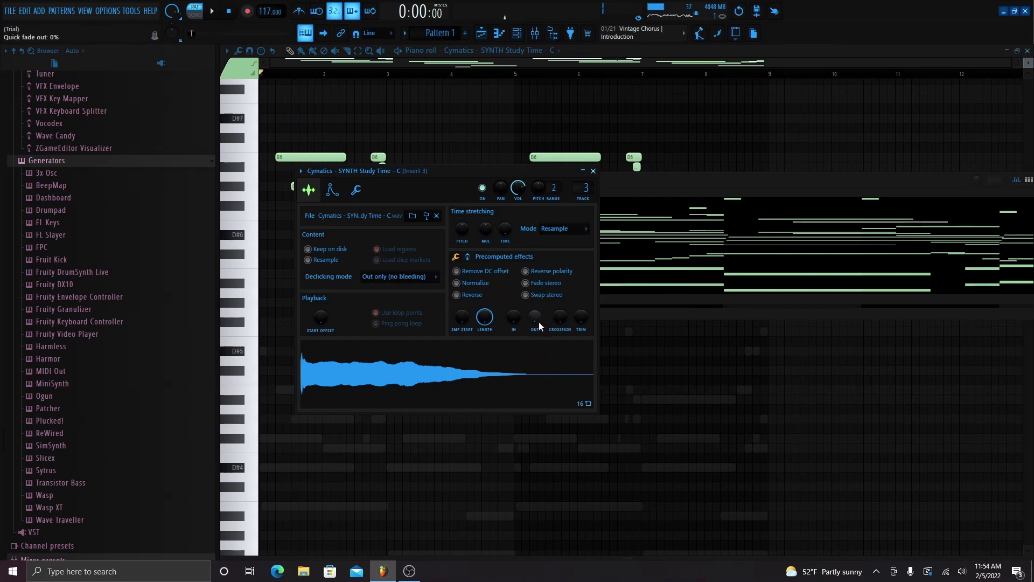
Loop the Cymatics SYNTH Study Time sample with a raised crossfade and review its envelope and miscellaneous settings
left_click_drag(560, 317, 560, 321)
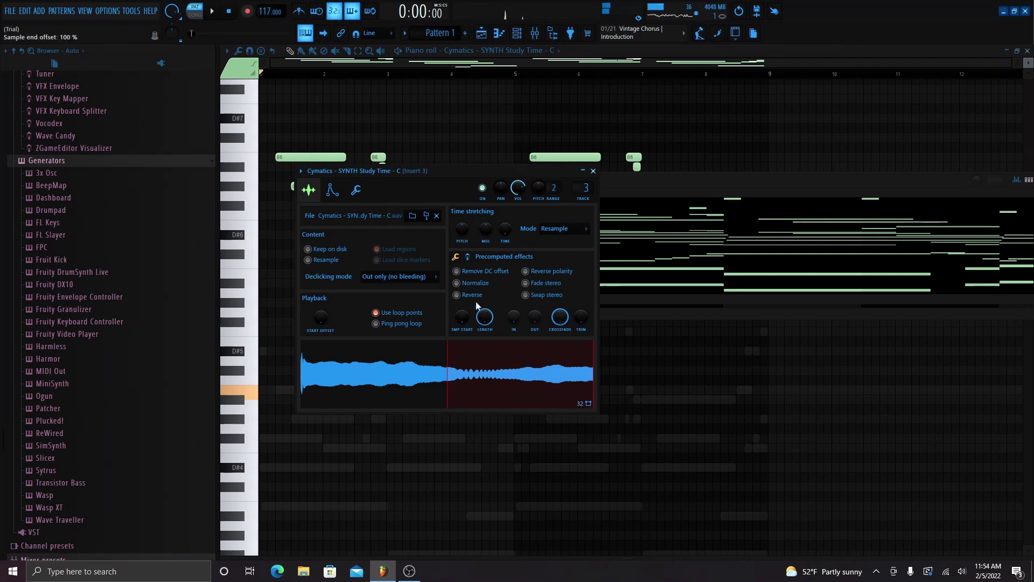
left_click(356, 190)
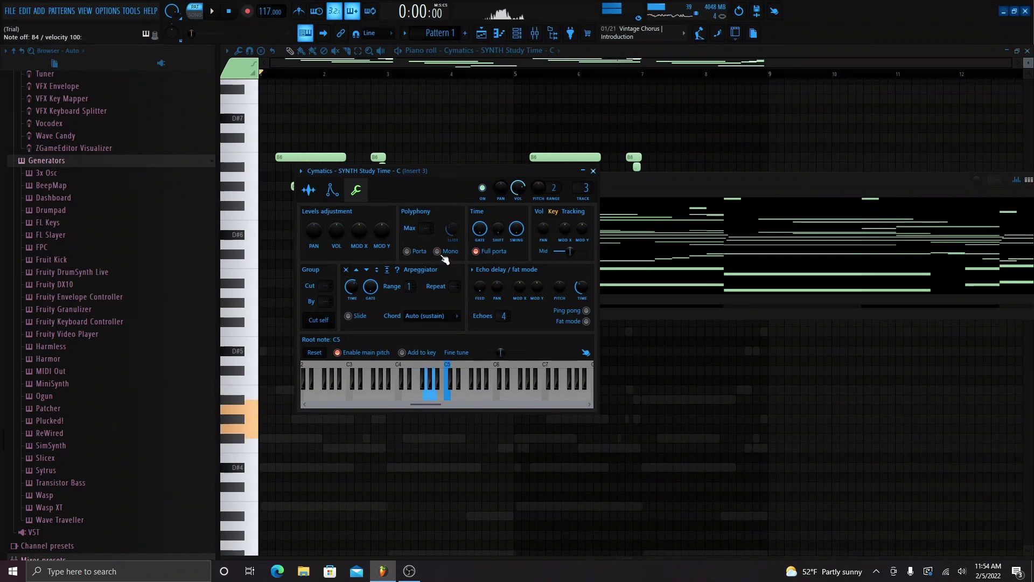
left_click(332, 190)
left_click(309, 191)
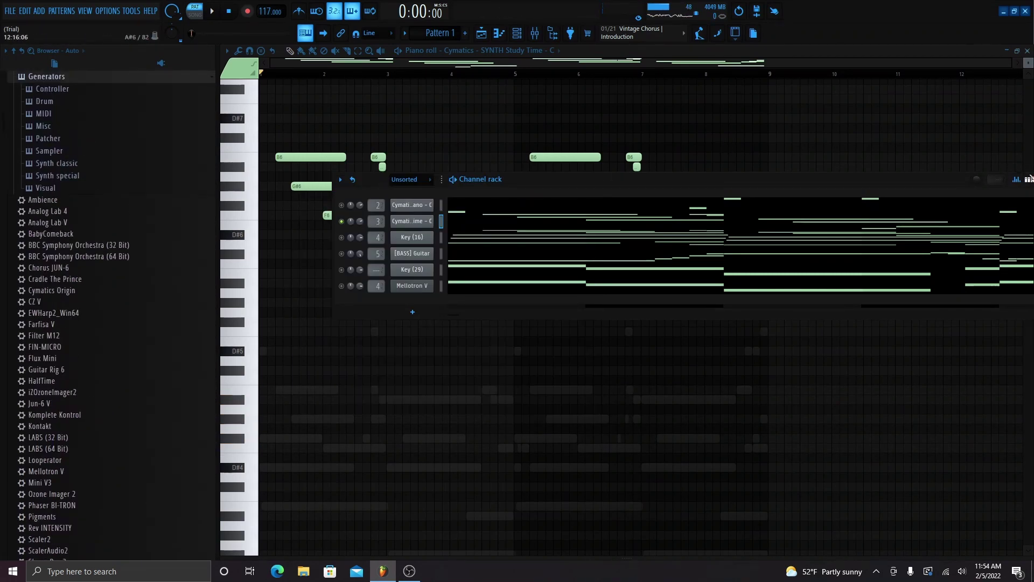
Close the channel rack to play the Study Time notes, and open Insert 3's Fruity parametric EQ 2 in place of ValhallaVintageVerb
left_click_drag(962, 181, 739, 202)
left_click(816, 199)
key("space")
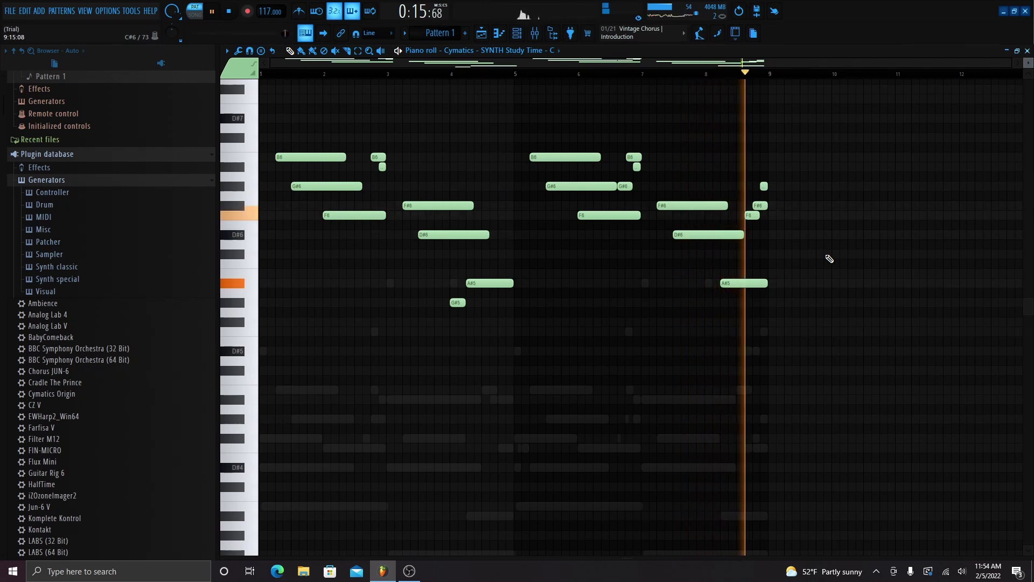
key("space")
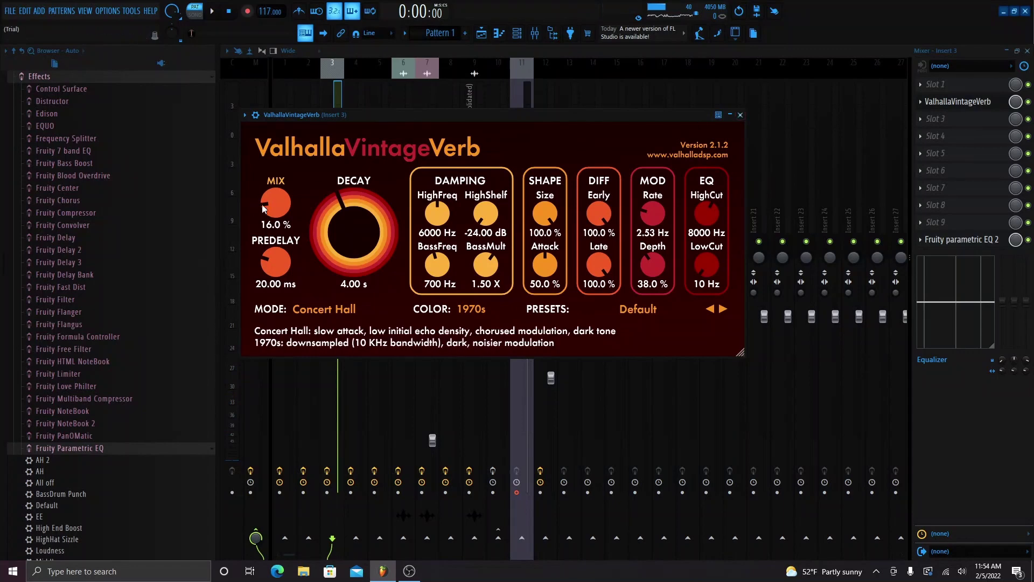
left_click(739, 115)
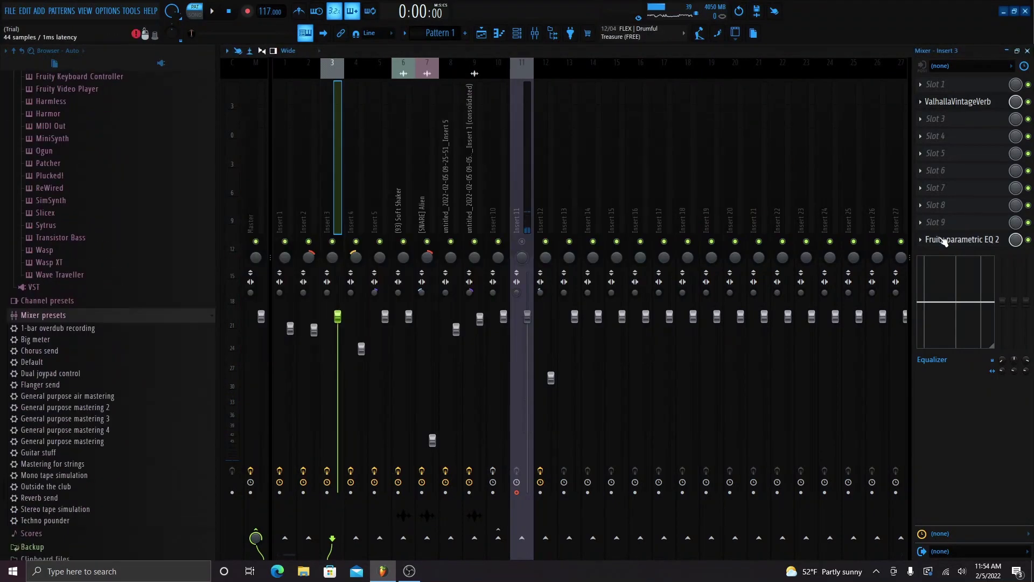
left_click(943, 240)
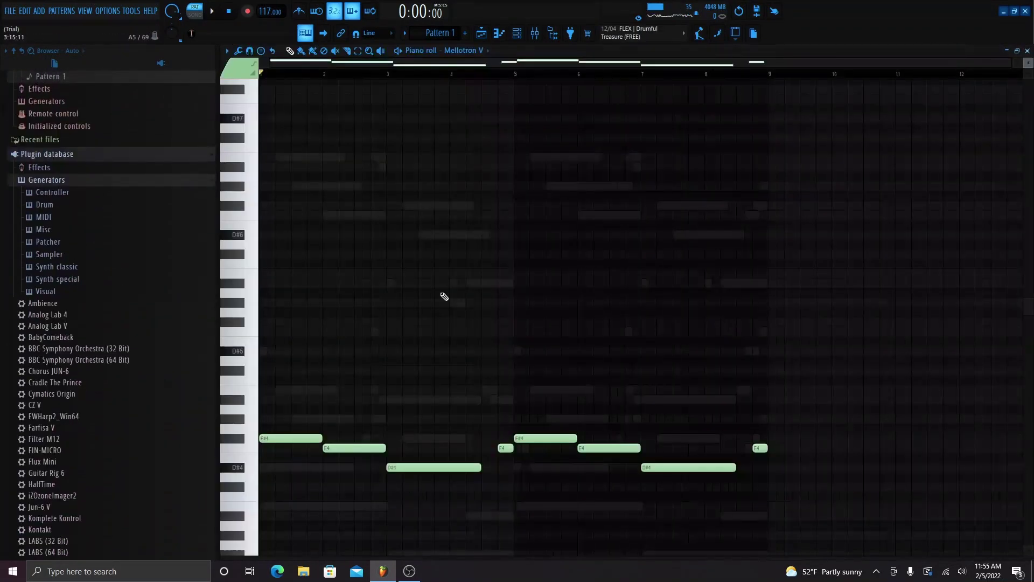
Play the Mellotron V notes in the piano roll and open Insert 4's Fruity parametric EQ 2 in place of ValhallaRoom
key("space")
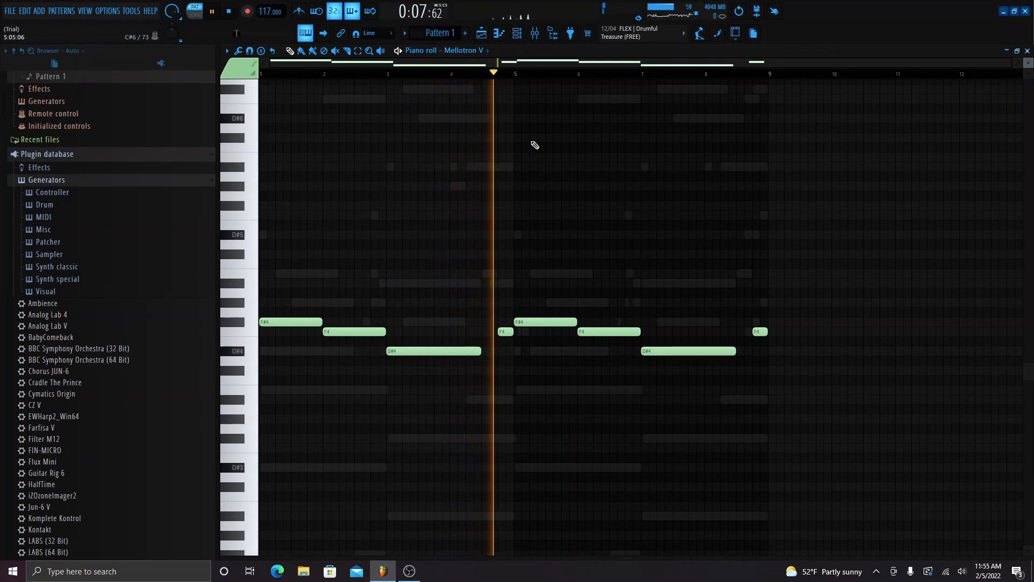
key("space")
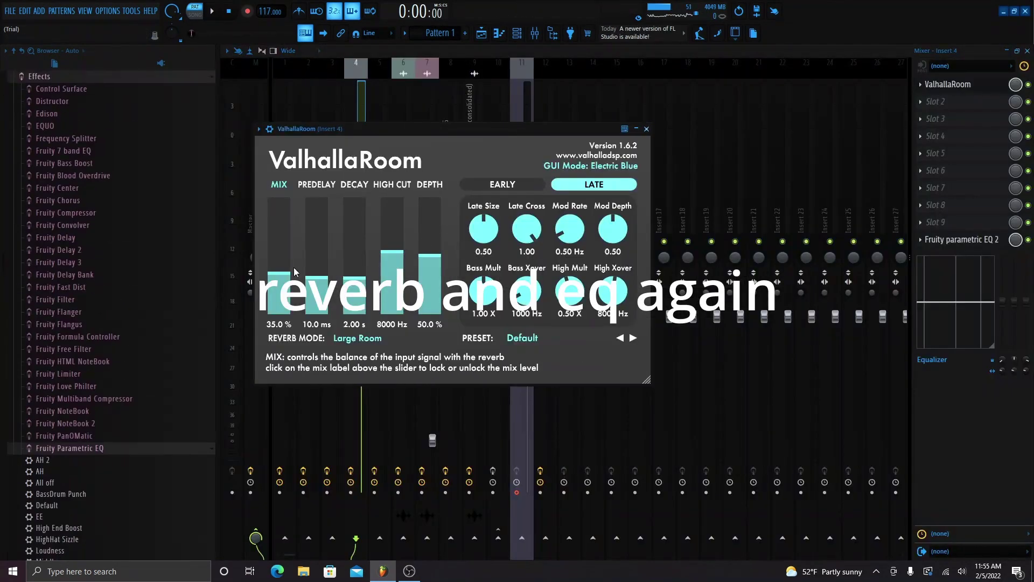
left_click(646, 129)
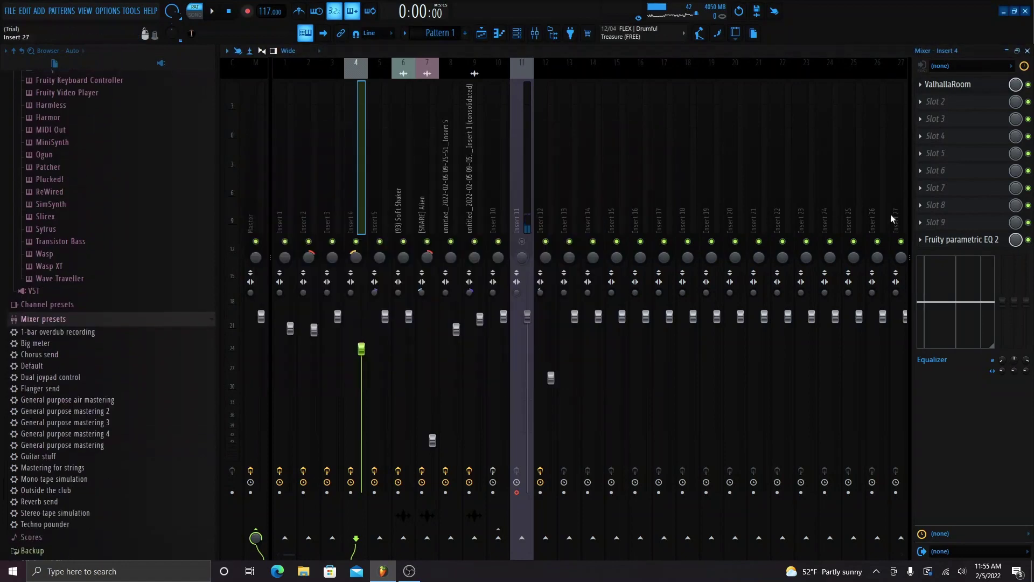
left_click(961, 239)
key("space")
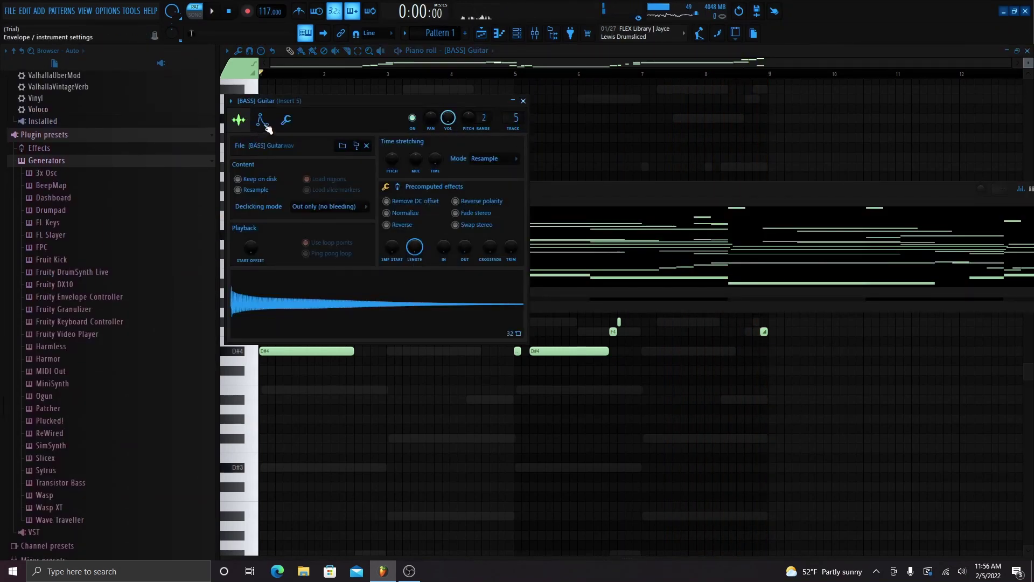
Review the envelope, miscellaneous and sample settings of the [BASS] Guitar channel and close its window
left_click(263, 122)
left_click(289, 121)
left_click(238, 120)
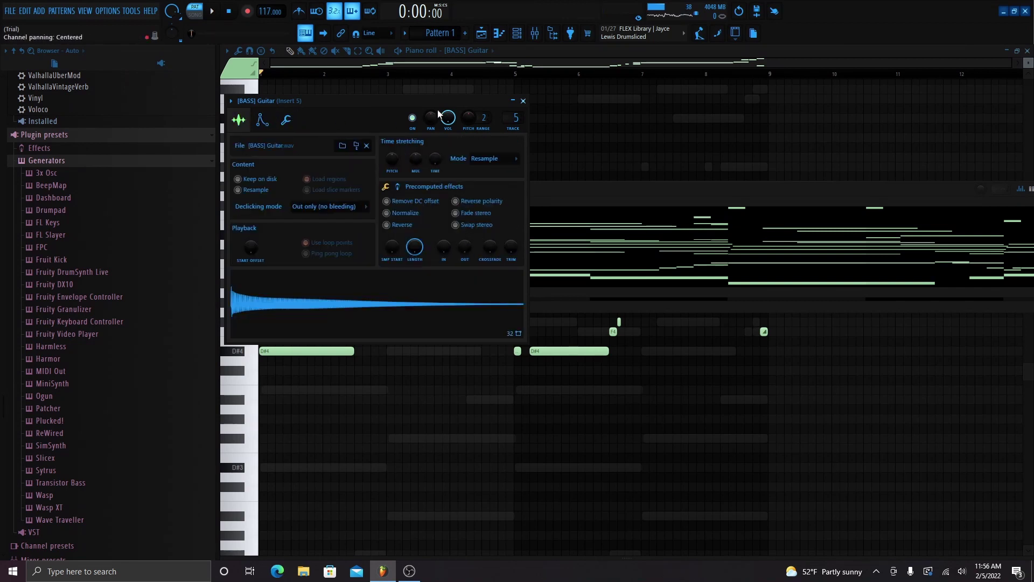
left_click(523, 102)
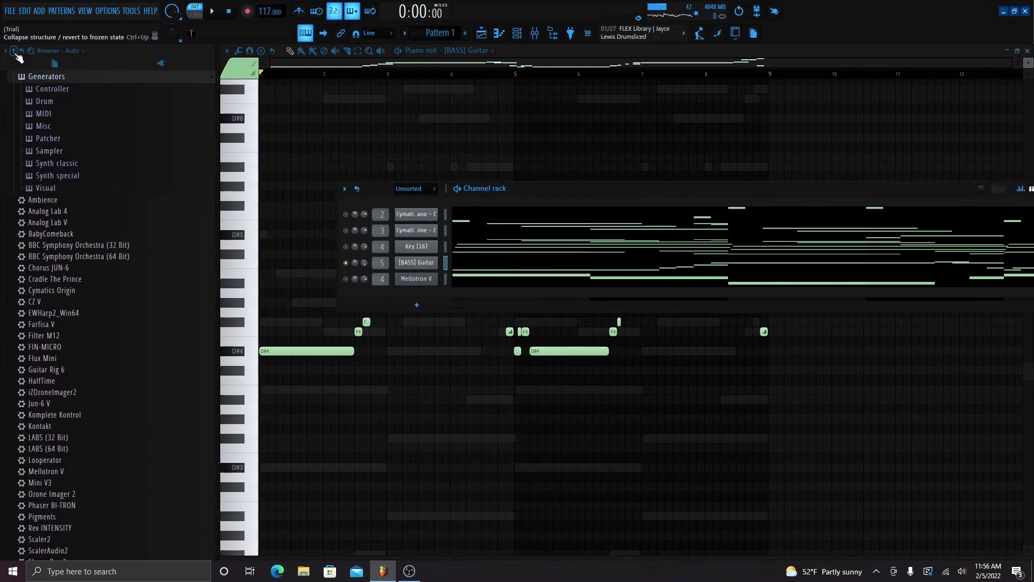
Collapse the browser tree and open the {7} 808s & Bass folder of the _DECEPTION KIT, under drums in my stash bb 2021
left_click(15, 51)
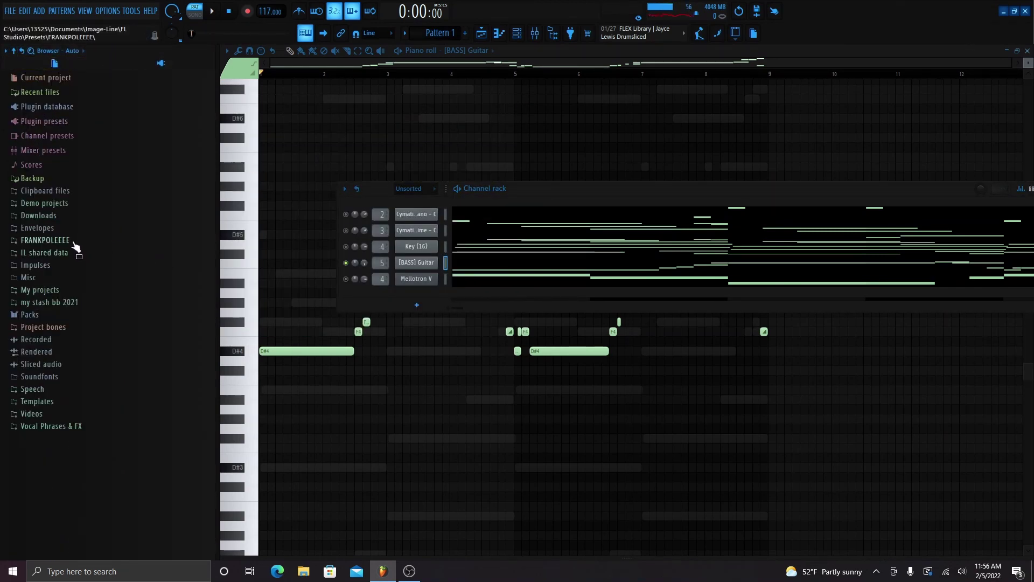
left_click(78, 302)
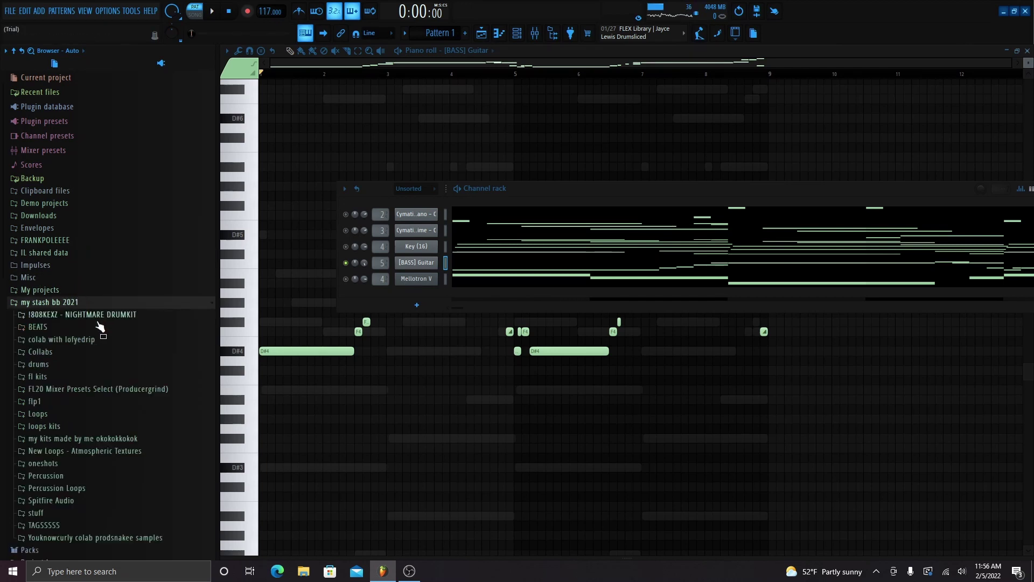
left_click(110, 440)
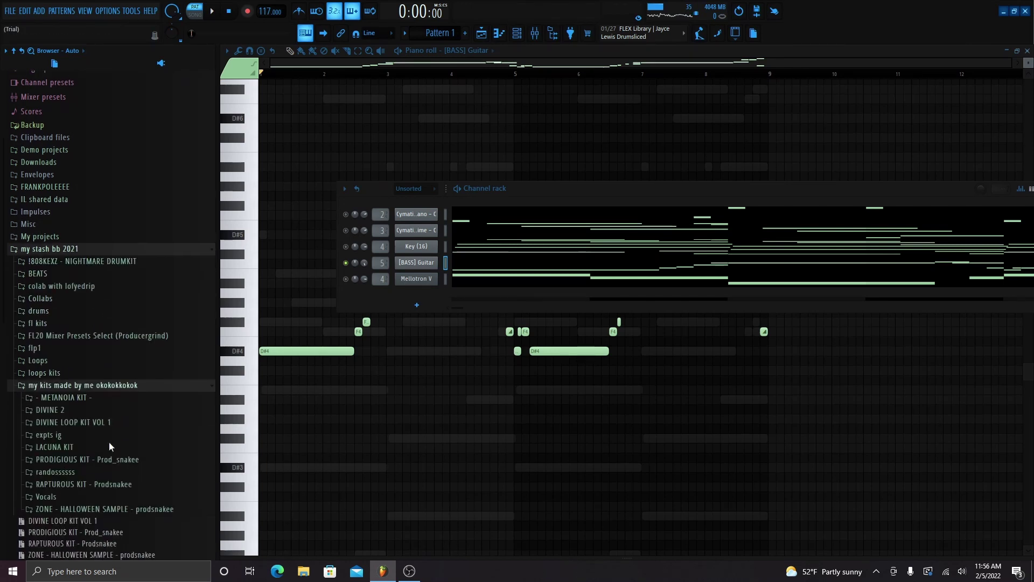
left_click(81, 385)
left_click(66, 312)
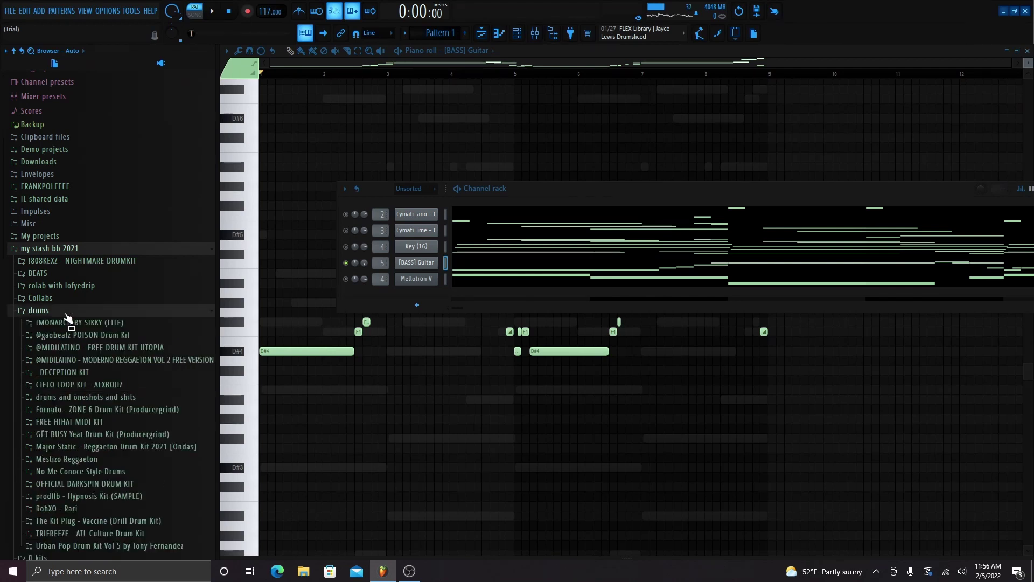
left_click(80, 372)
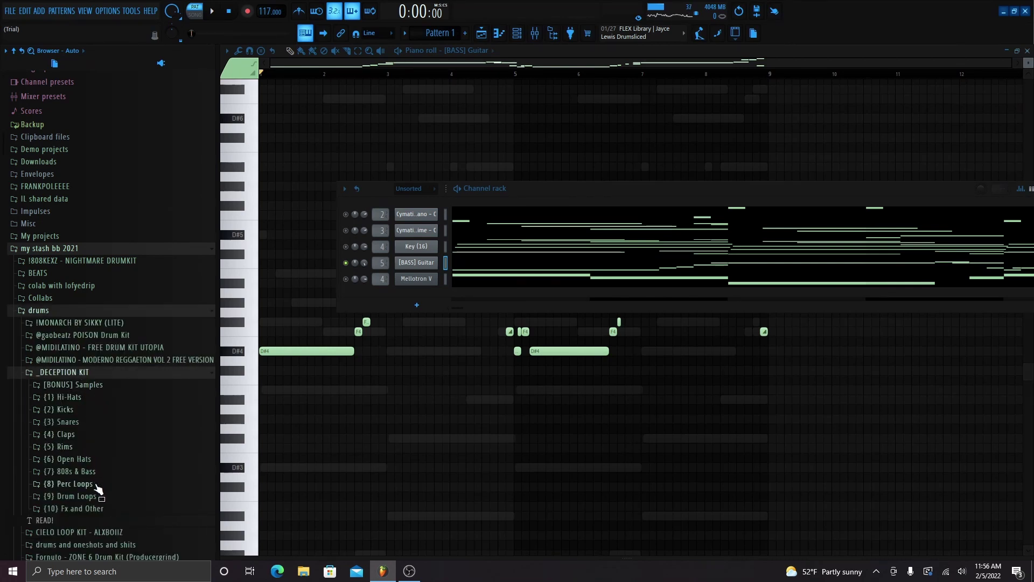
left_click(81, 471)
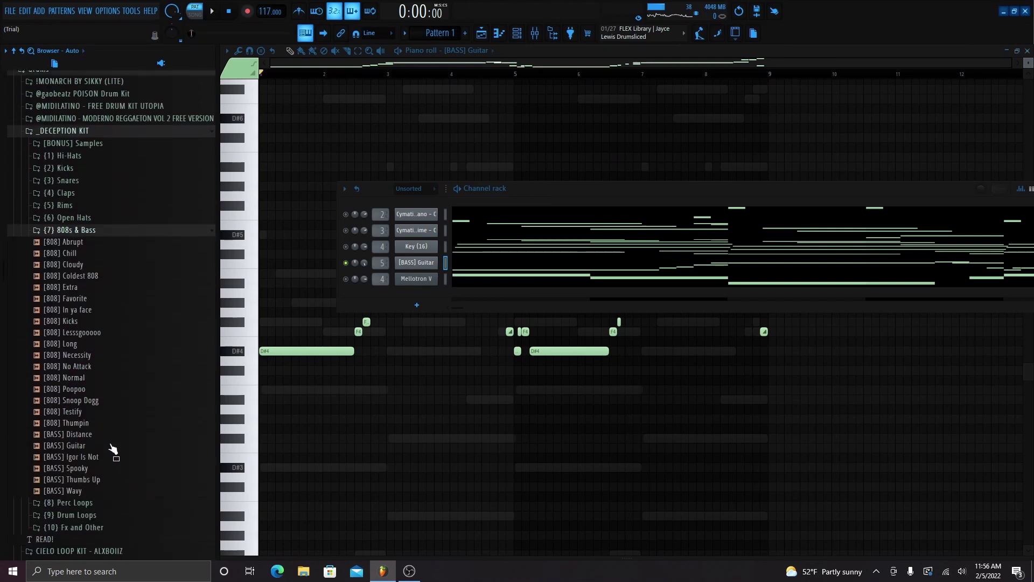
Audition the 808 and bass samples in the {7} 808s & Bass folder and collapse it
left_click(89, 240)
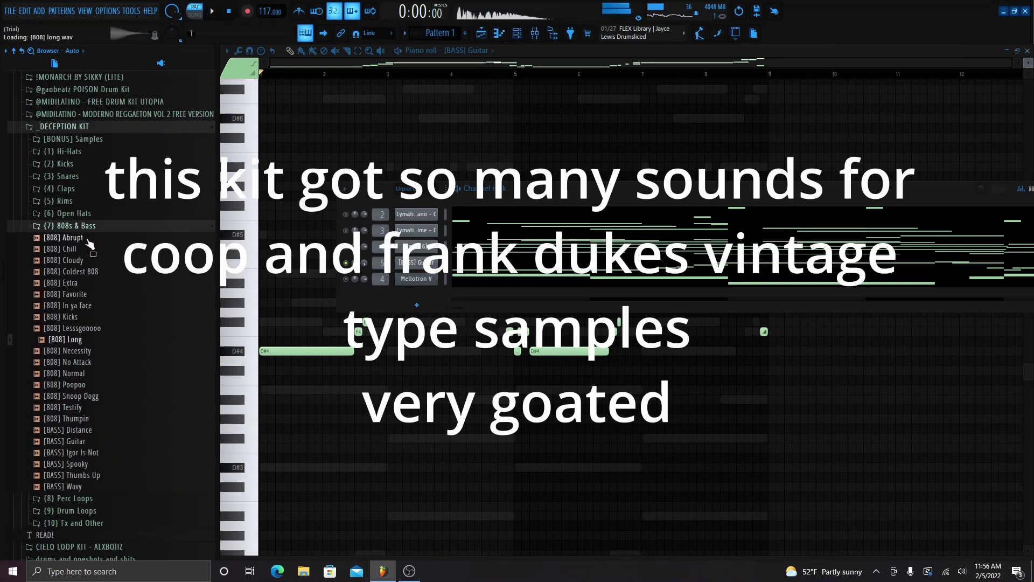
key("Down")
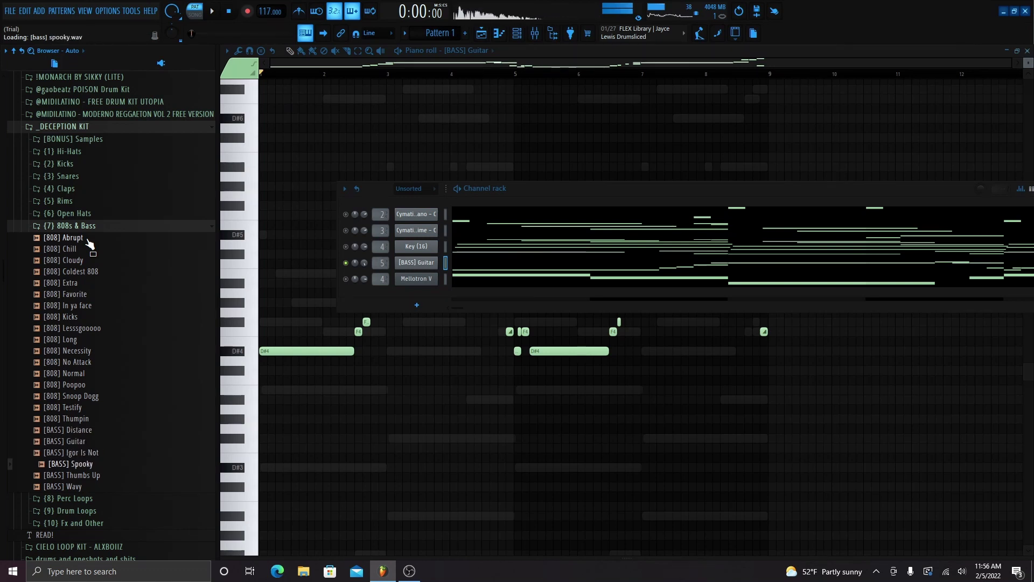
key("Left")
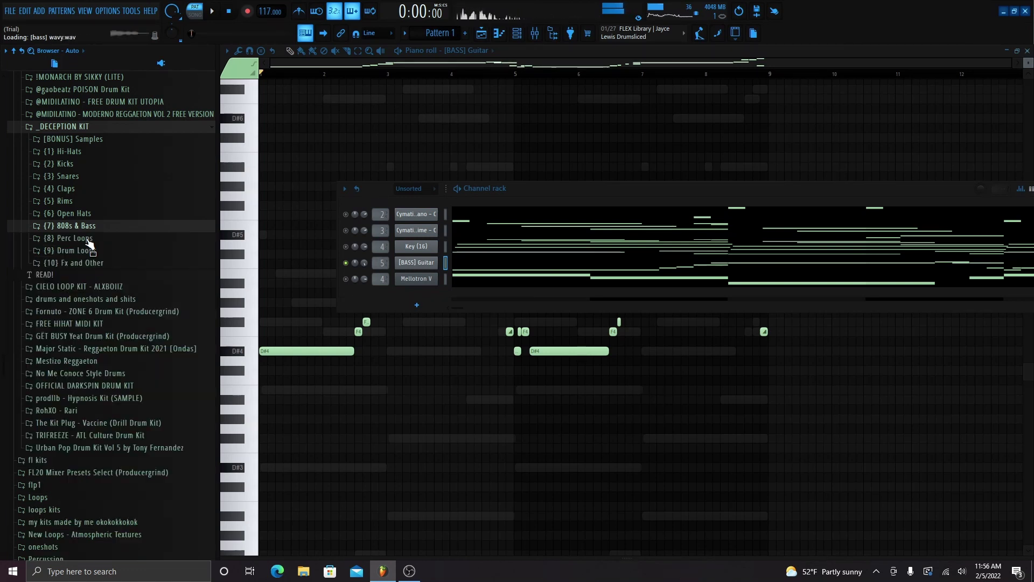
Audition the (76) Crack Loop sample in the {9} Drum Loops folder and collapse the folder
key("Down")
key("Down")
key("Right")
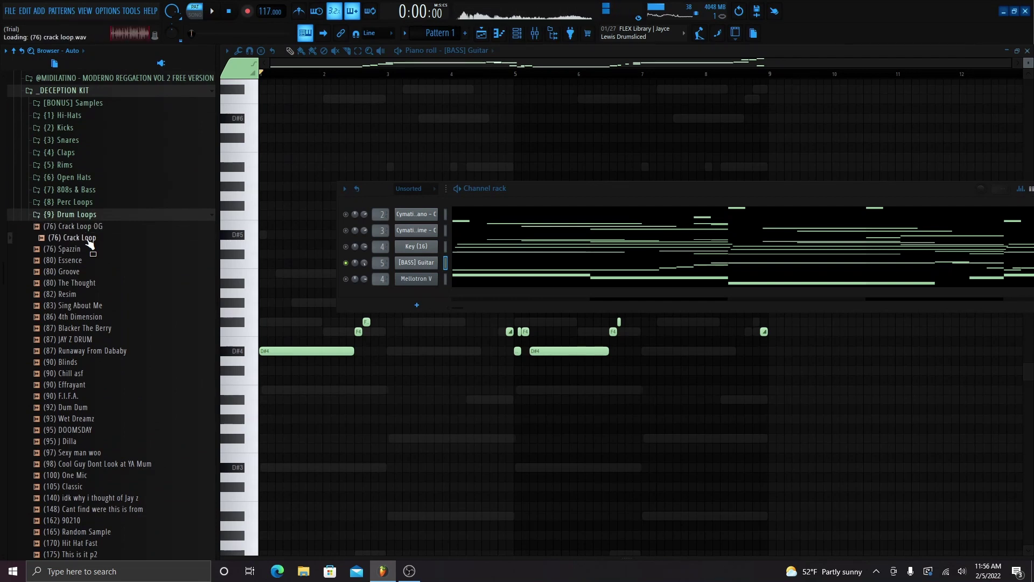
key("Left")
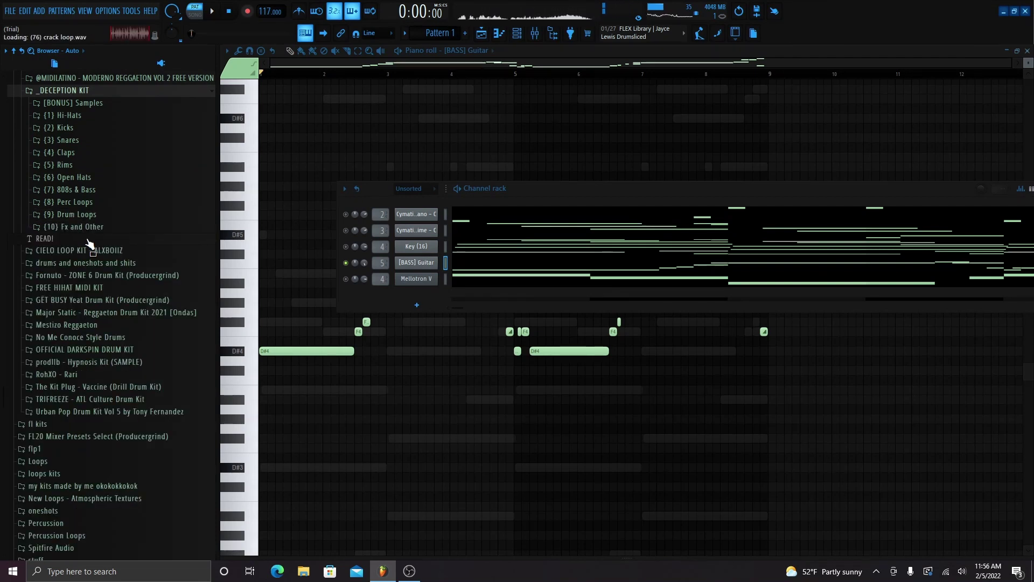
Look through the remaining _DECEPTION KIT folders, including [BONUS] Samples, and collapse the kit and its parent drums folder
key("Down")
key("Right")
key("Left")
key("Left")
key("Left")
key("Left")
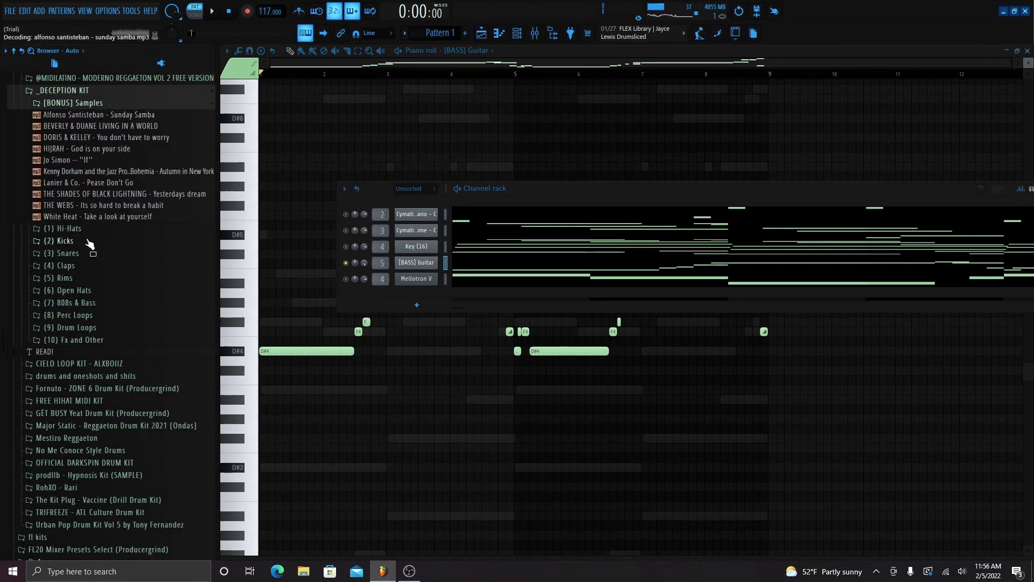
key("Left")
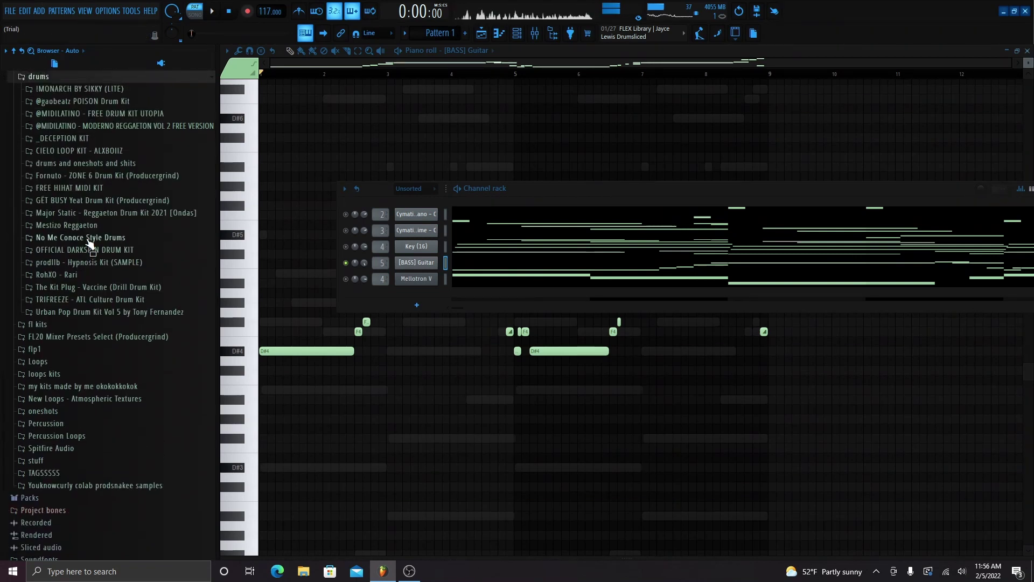
key("Left")
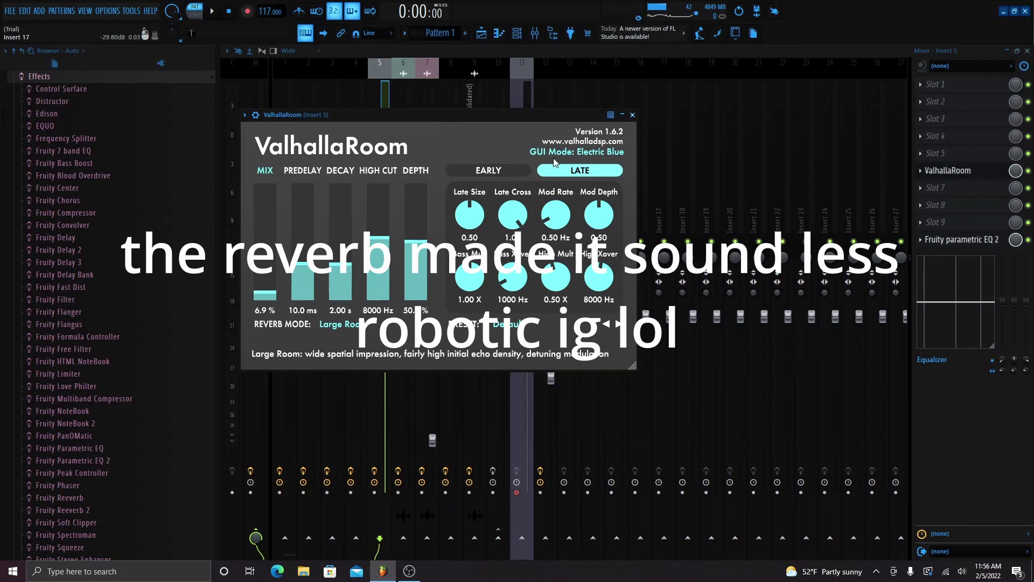
Close ValhallaRoom and open the Fruity parametric EQ 2 on Insert 5
left_click(633, 114)
left_click(937, 240)
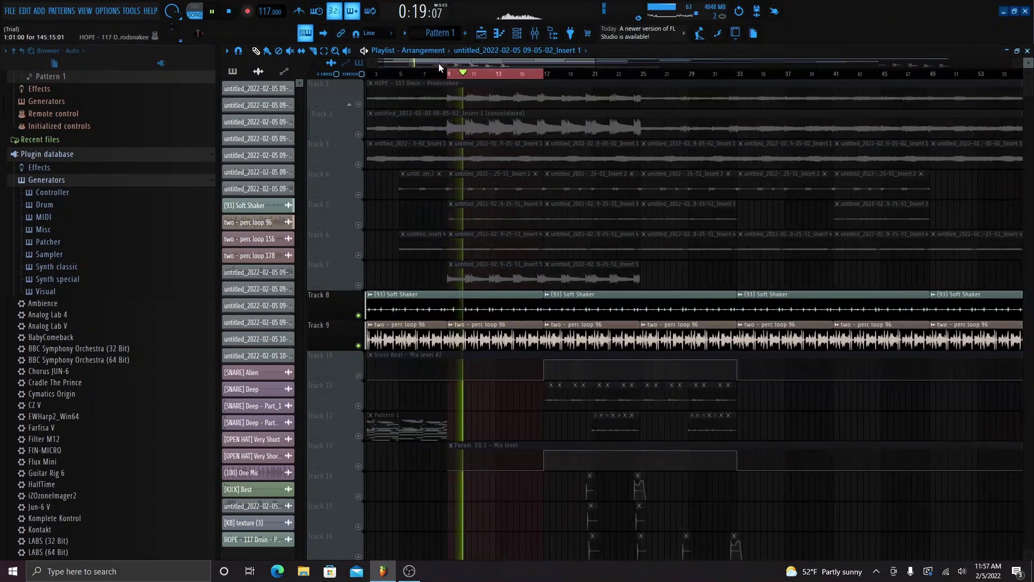
Stop playback of the soloed percussion loops and pick the (93) Soft Shaker sample for inspection
scroll(375, 247, "up", 1)
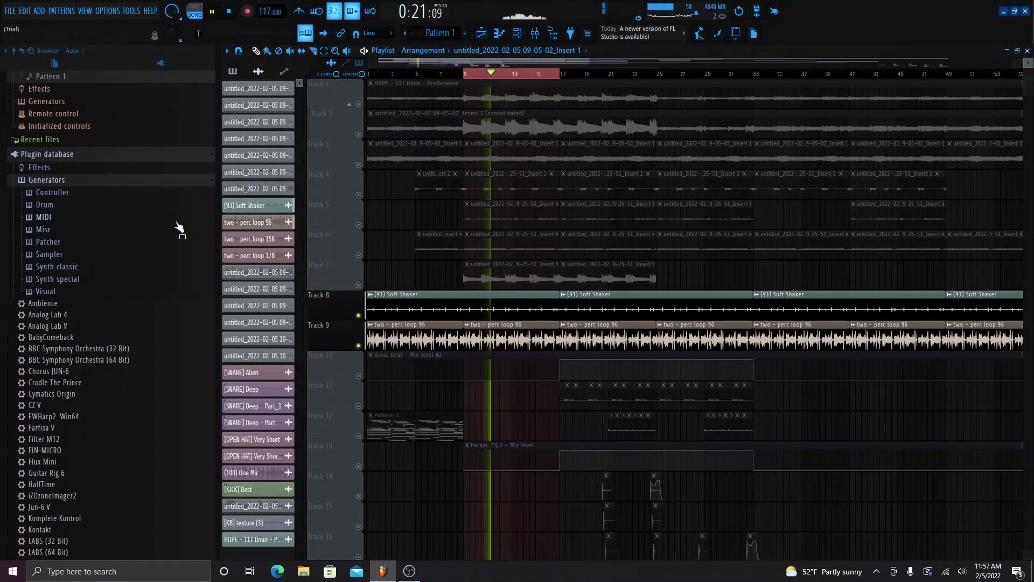
left_click(15, 56)
key("space")
left_click(245, 205)
left_click(619, 200)
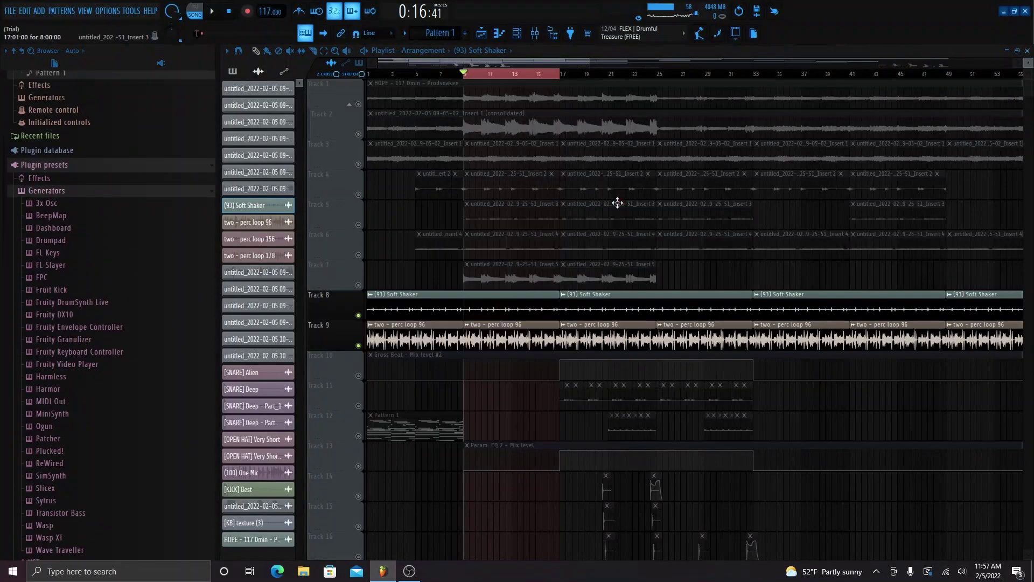
Locate (93) Soft Shaker in the _DECEPTION KIT's {8} Perc Loops folder under my stash bb 2021 drums, and collapse the kit
left_click(40, 169)
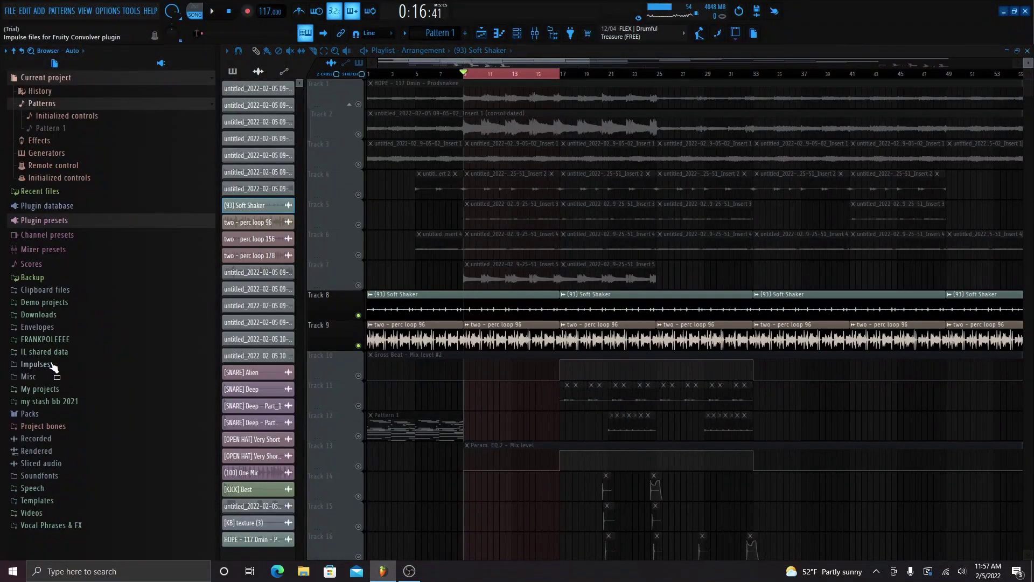
left_click(65, 401)
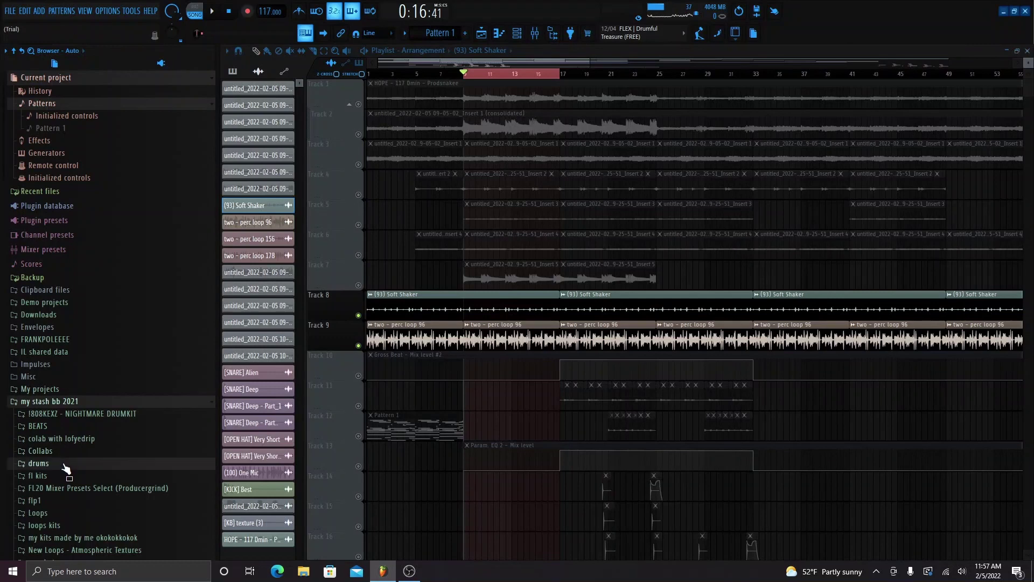
left_click(65, 464)
left_click(76, 323)
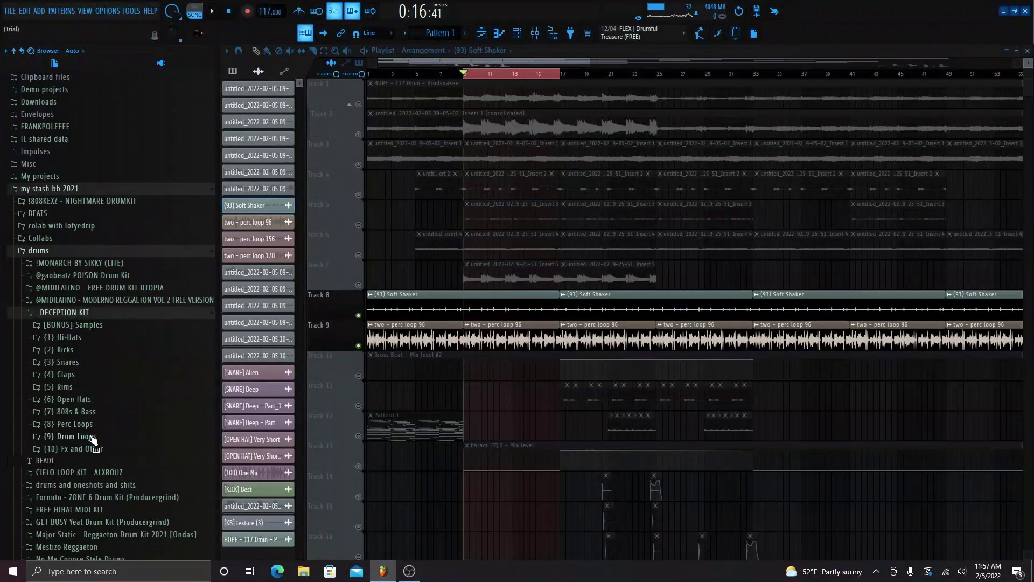
left_click(81, 424)
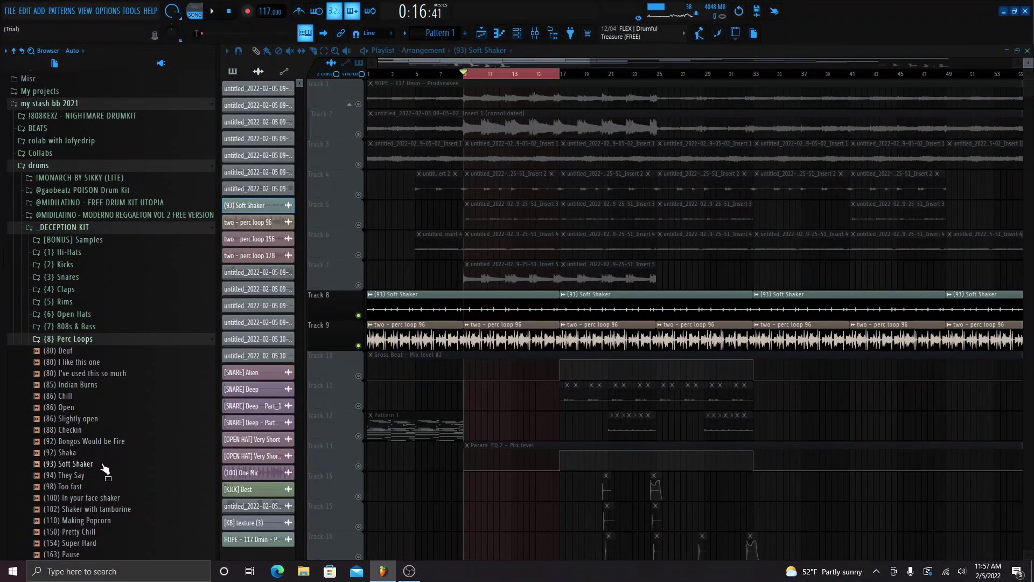
left_click(89, 339)
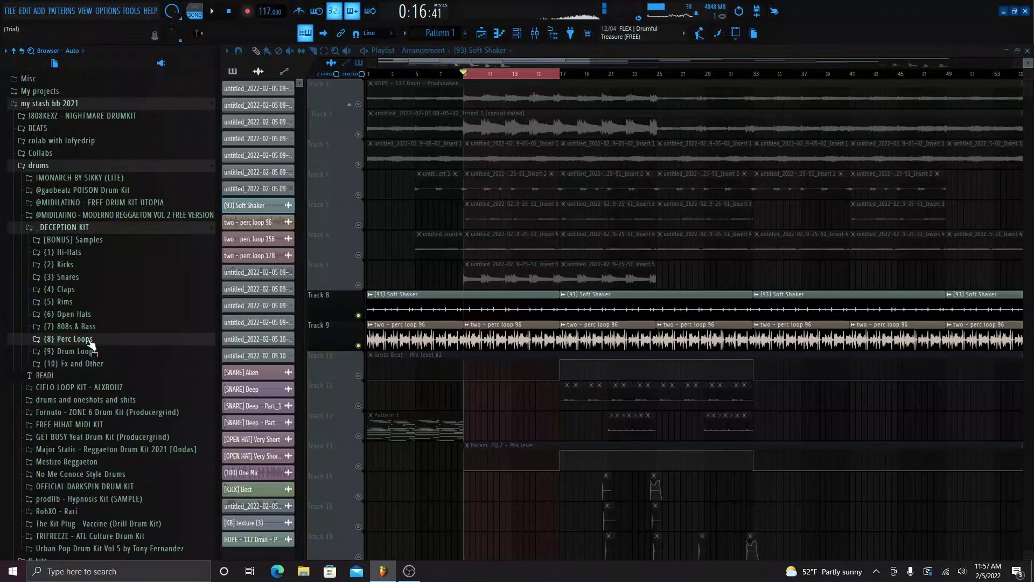
left_click(123, 230)
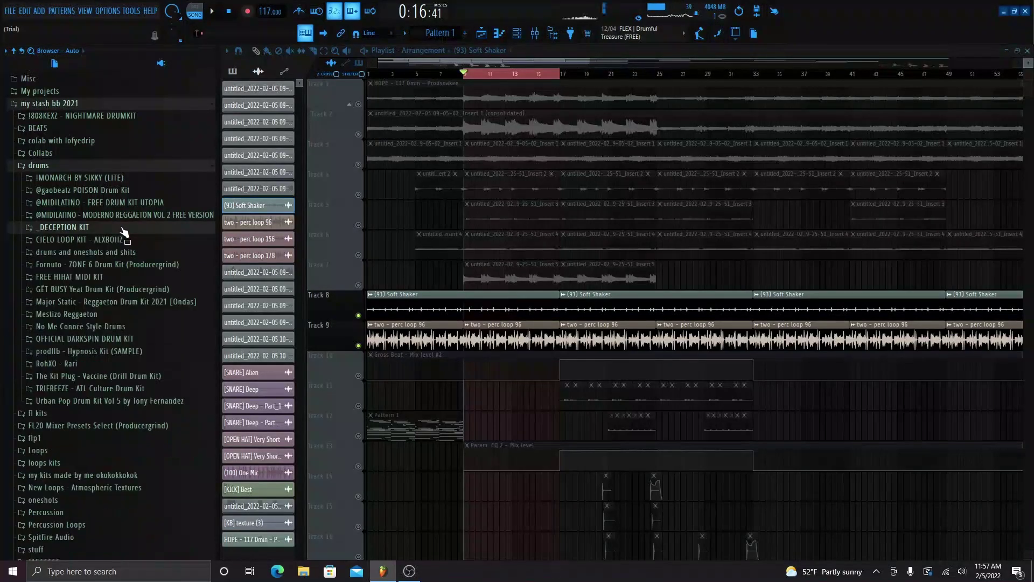
Check the two - perc loop 96 sample settings and locate the sample in perc loops under drums and oneshots and shits
double_click(528, 341)
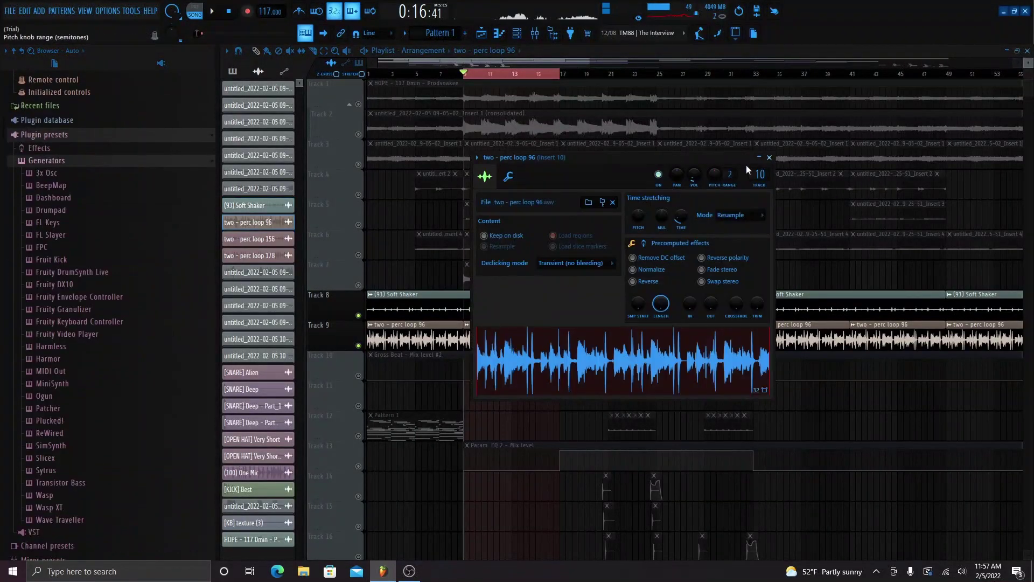
left_click(770, 158)
left_click(72, 169)
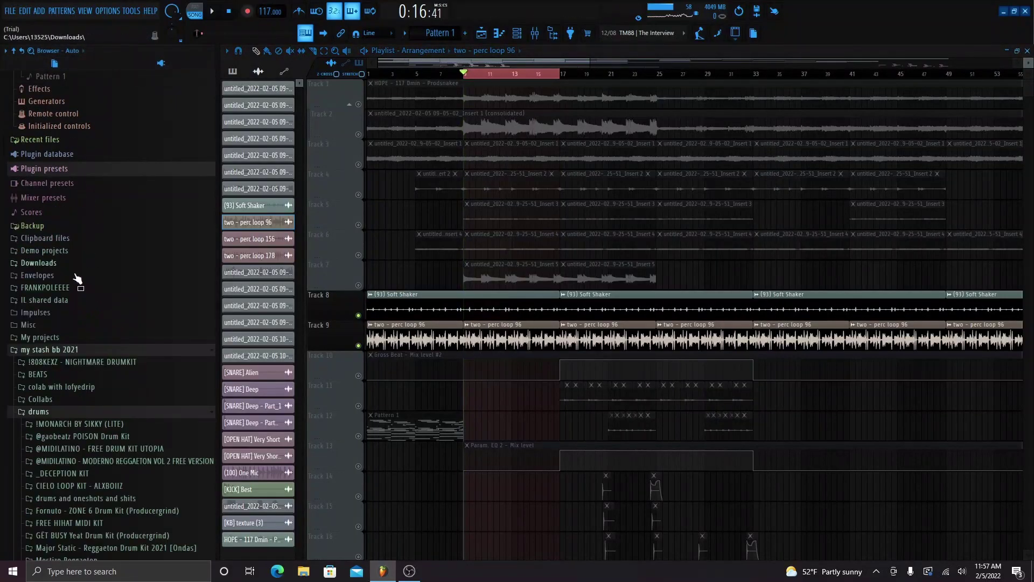
scroll(75, 356, "down", 6)
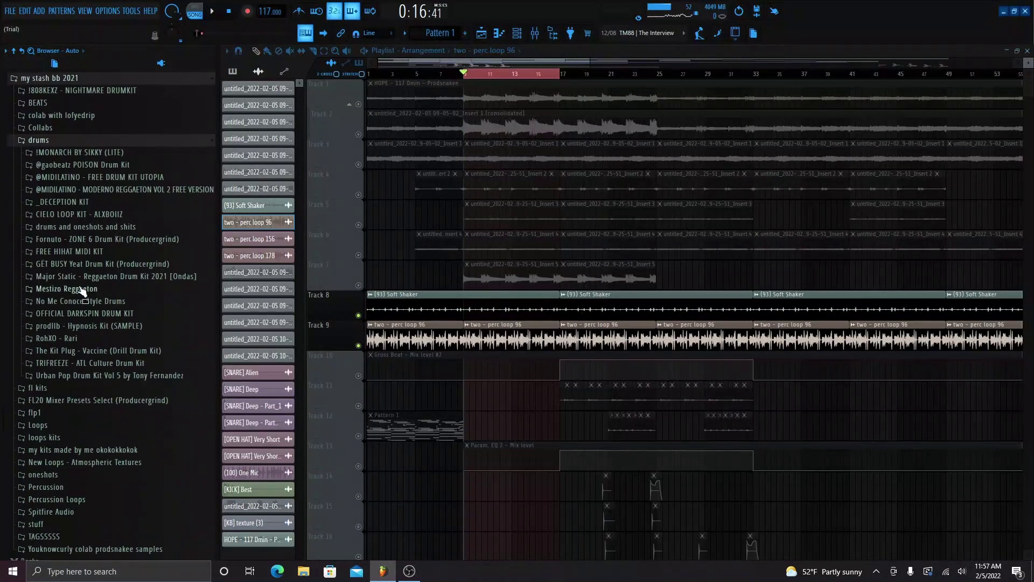
left_click(87, 227)
left_click(92, 413)
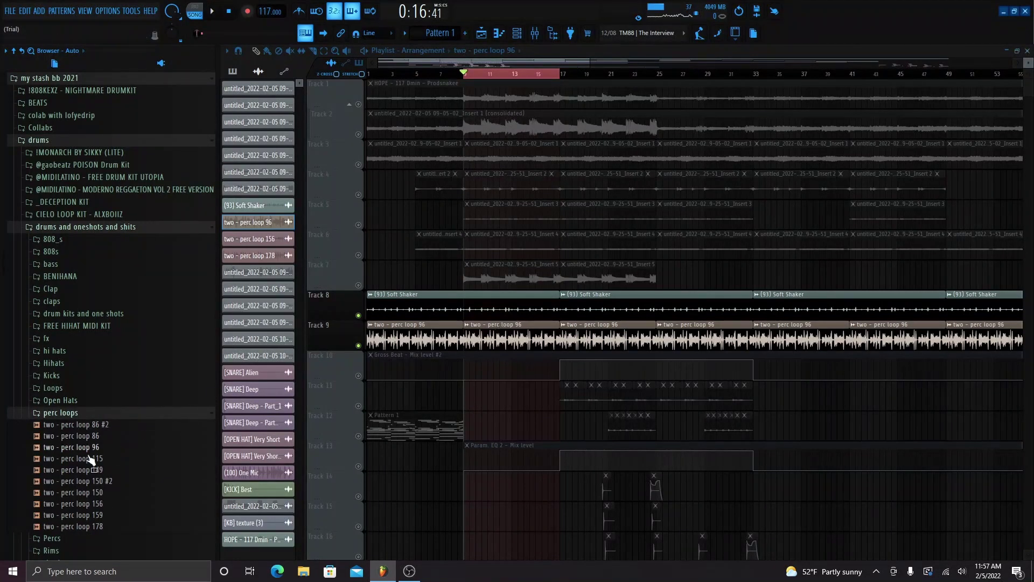
left_click(110, 413)
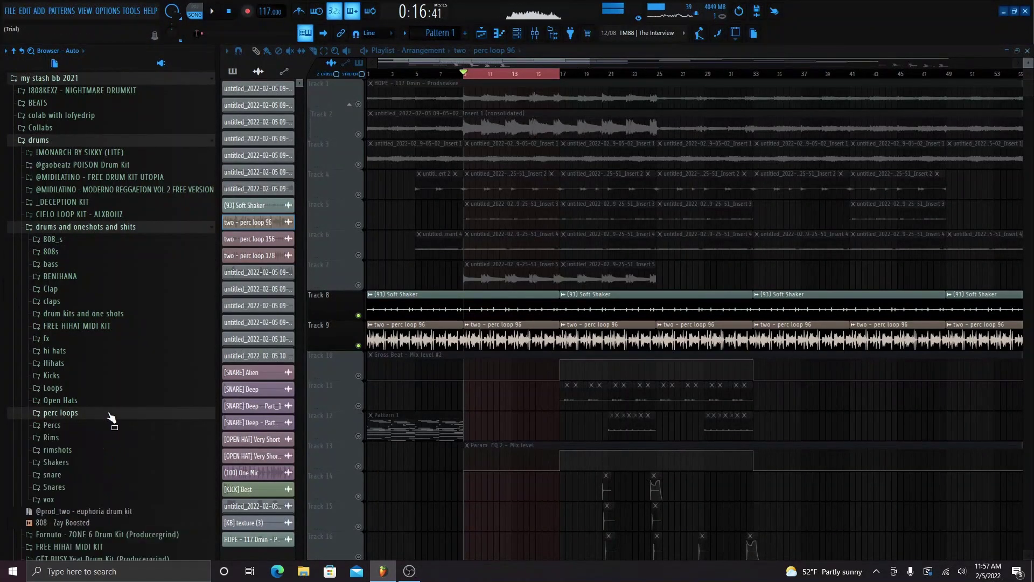
Look through the perc loops folder again and collapse it along with its parent folders up to drums
left_click(64, 414)
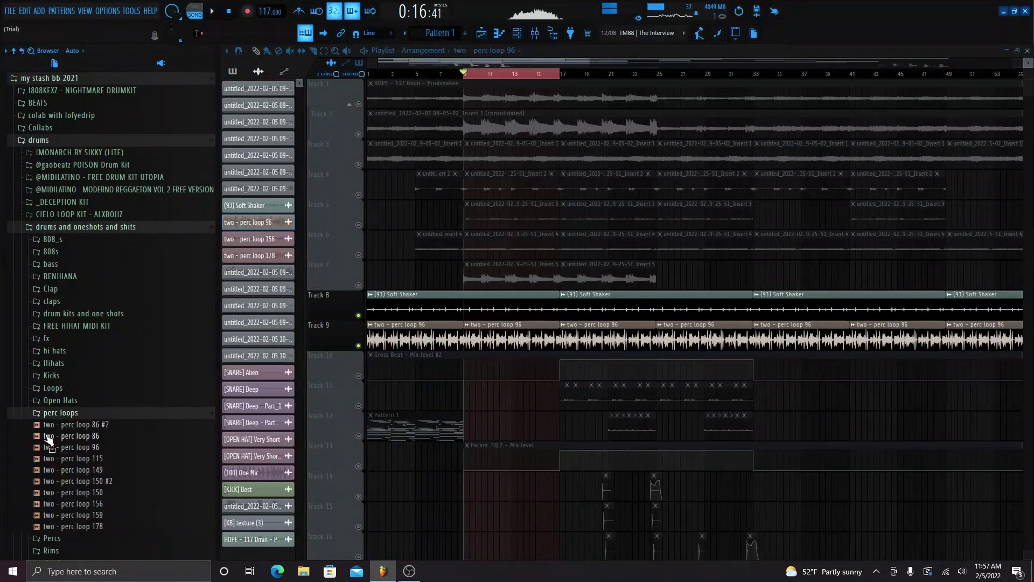
left_click(58, 413)
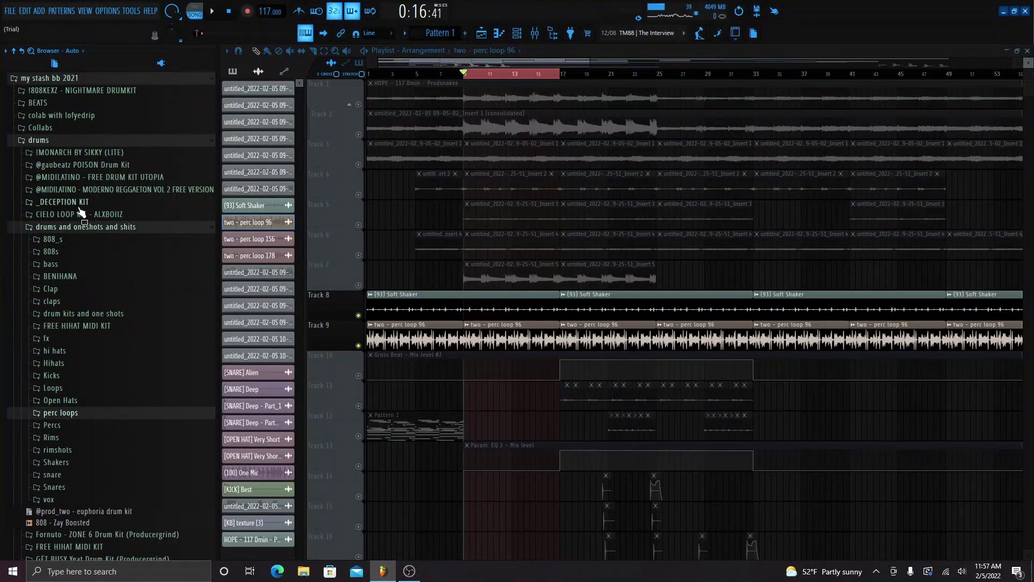
left_click(83, 227)
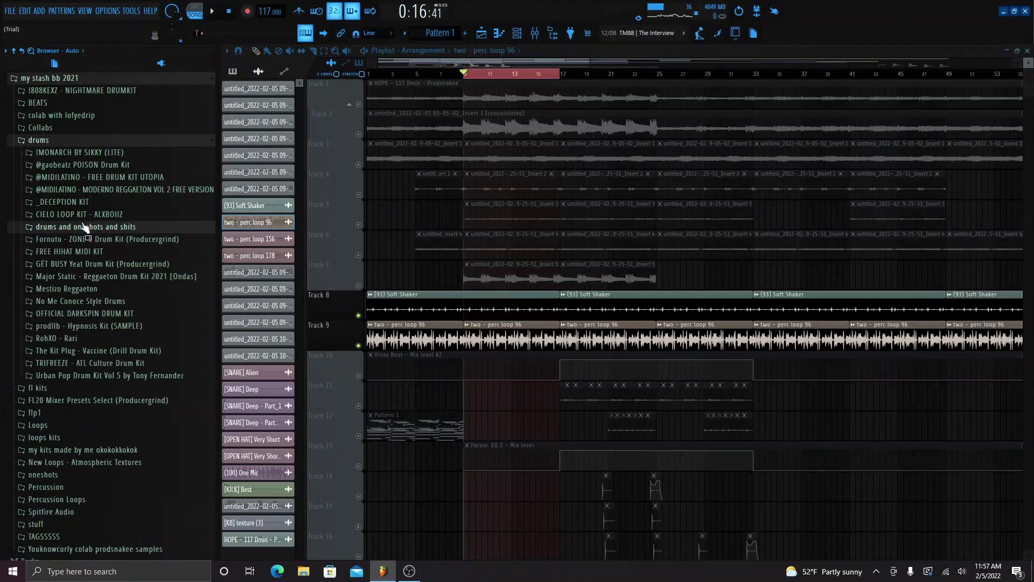
left_click(92, 141)
Play the soloed percussion tracks and try shortening the (93) Soft Shaker clips on Track 8
key("space")
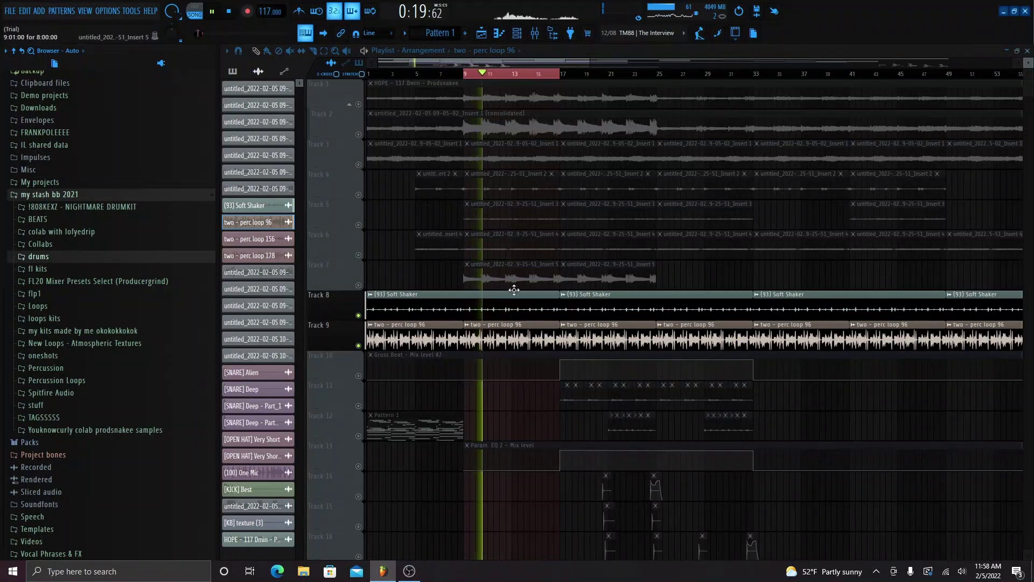
left_click_drag(556, 297, 457, 302)
key("space")
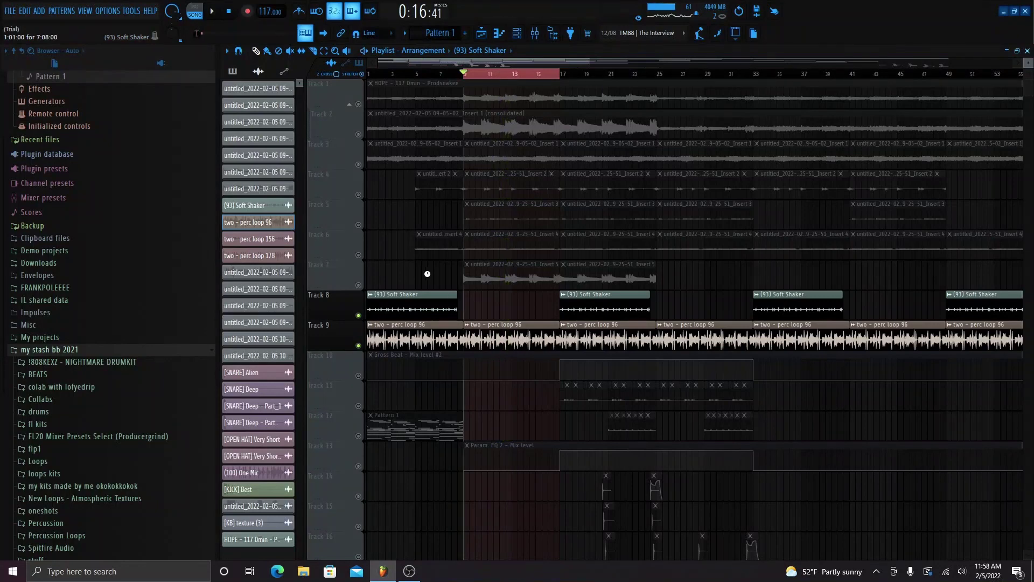
key("ctrl+z")
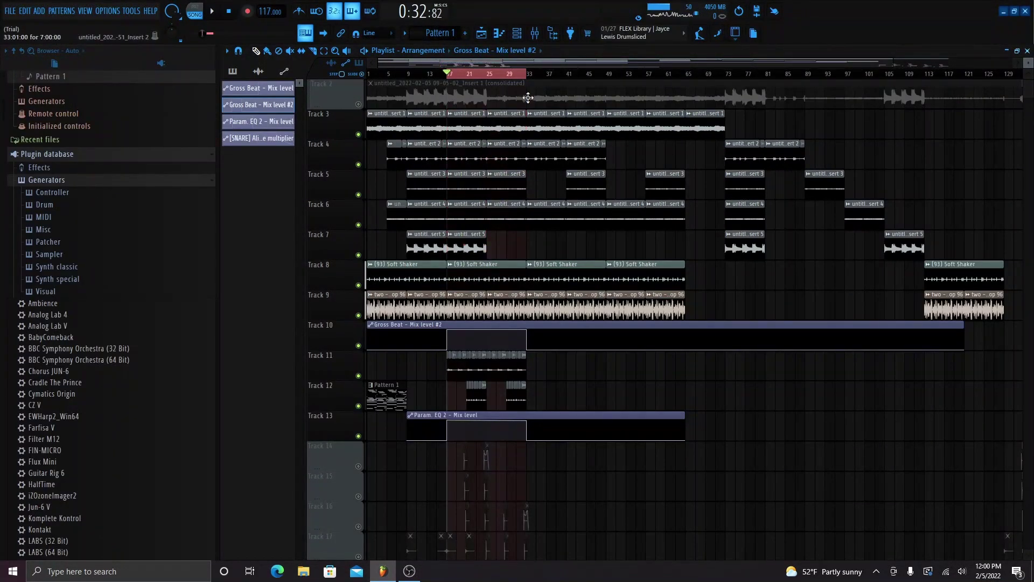
Glance over the channel rack and switch to the mixer
key("F6")
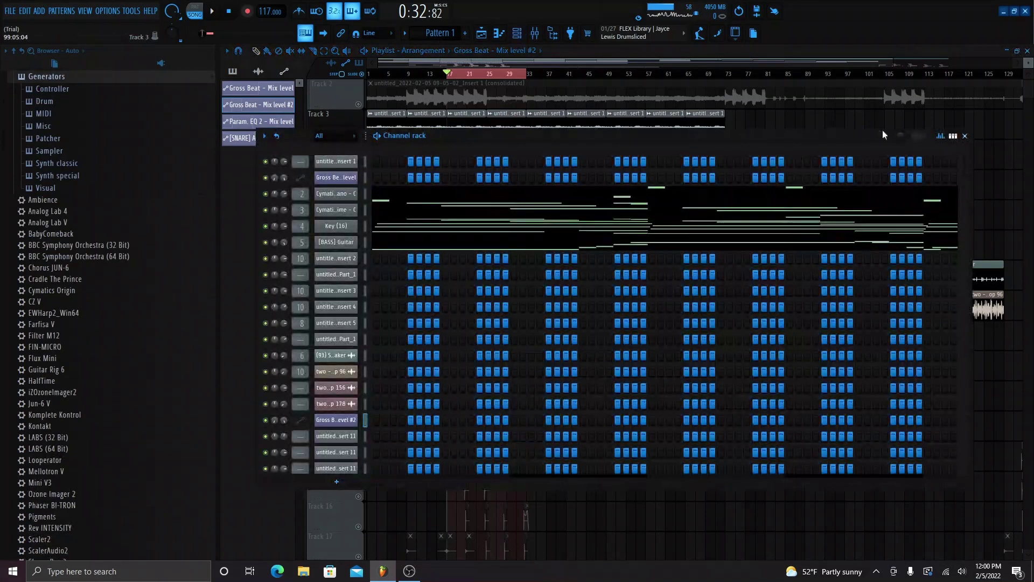
left_click(965, 136)
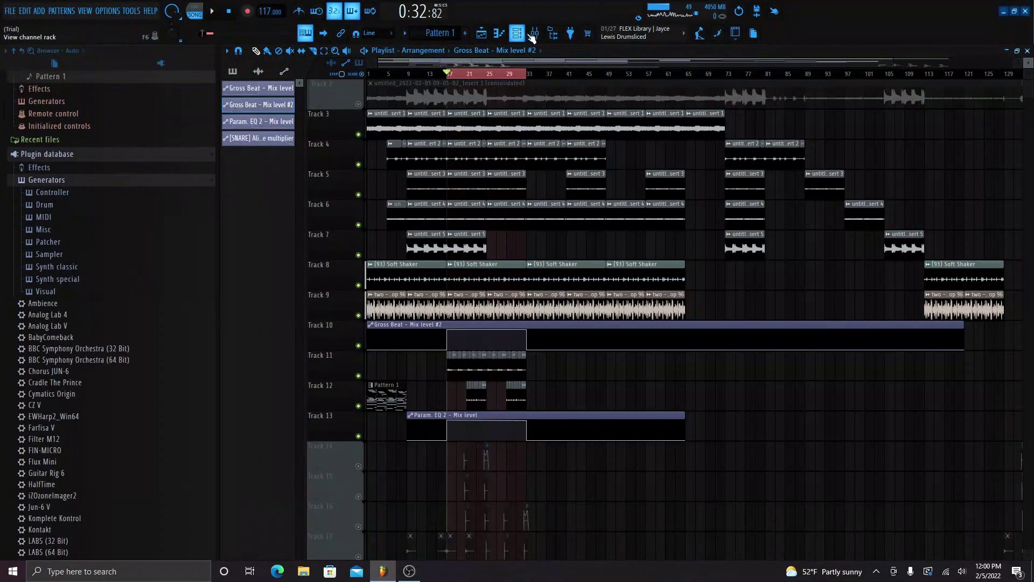
left_click(533, 34)
Review the effects and output routing of mixer tracks 1 through 9, checking which ones feed Insert 10
left_click(496, 213)
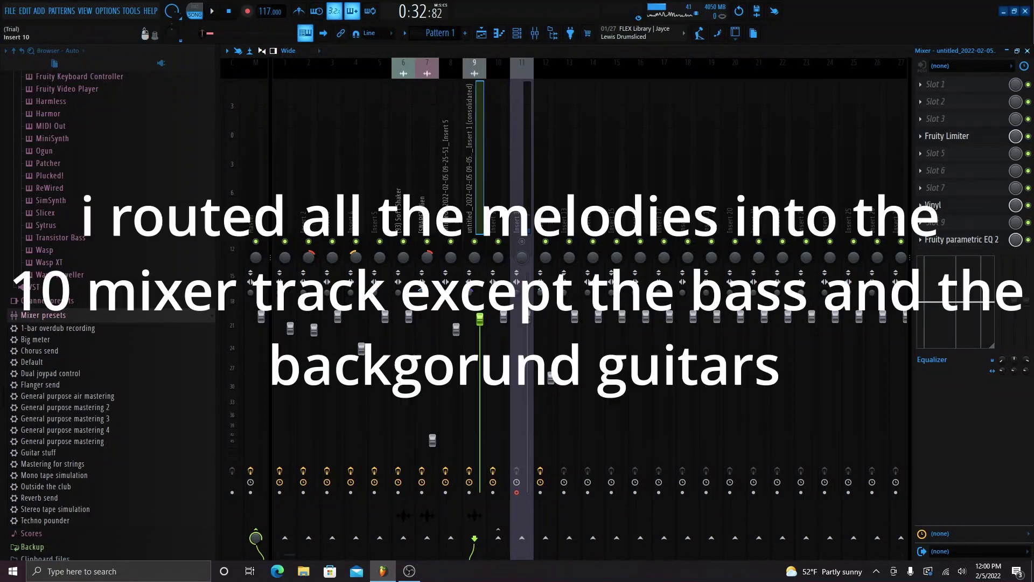
left_click(287, 209)
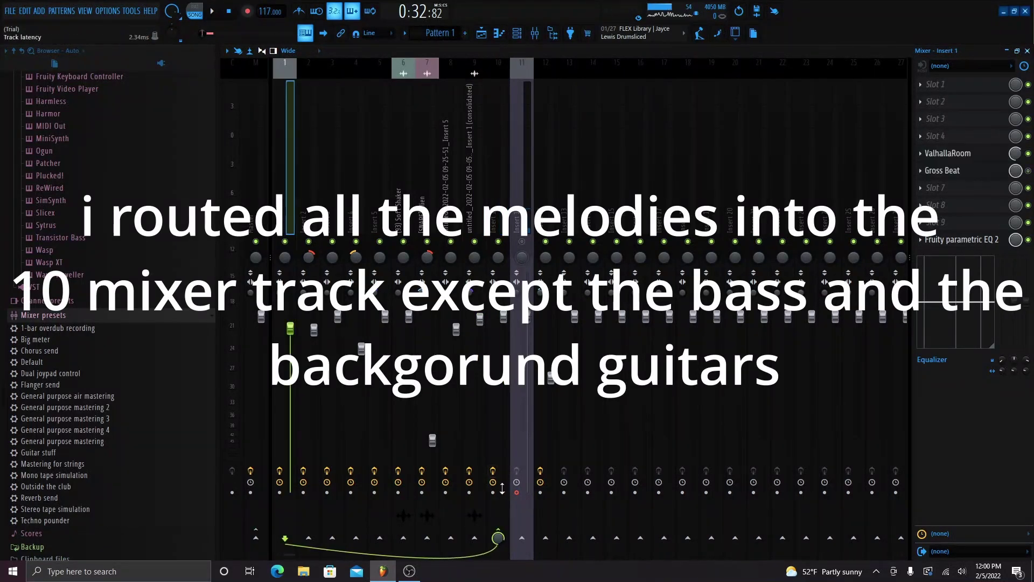
left_click(314, 232)
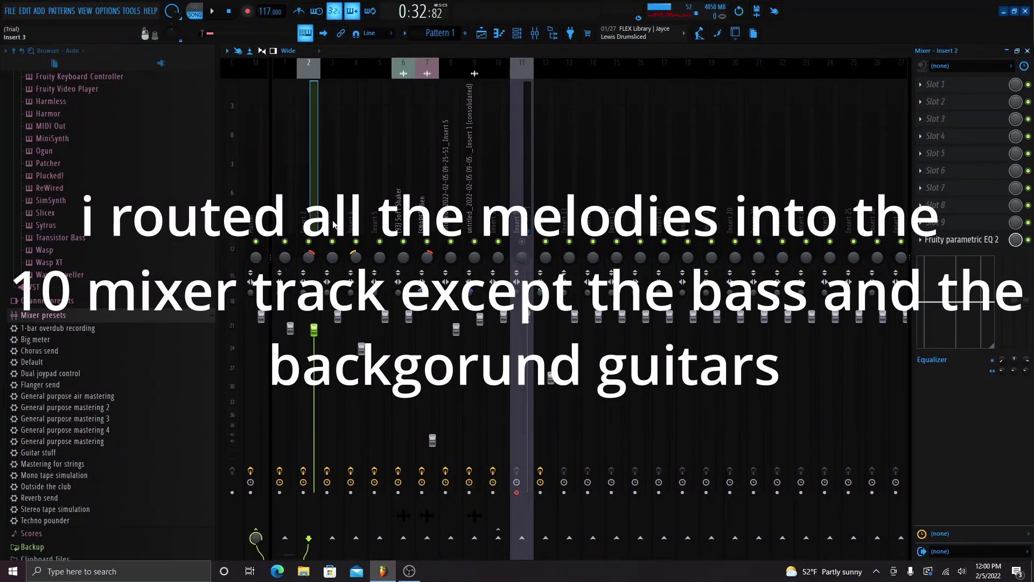
left_click(332, 225)
left_click(351, 213)
left_click(372, 209)
left_click(401, 205)
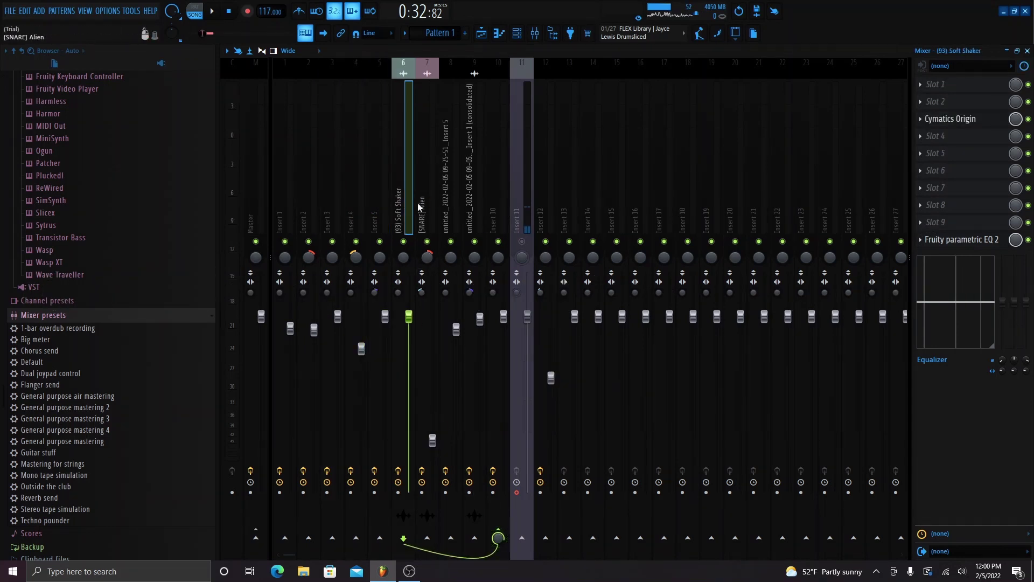
left_click(423, 204)
left_click(443, 199)
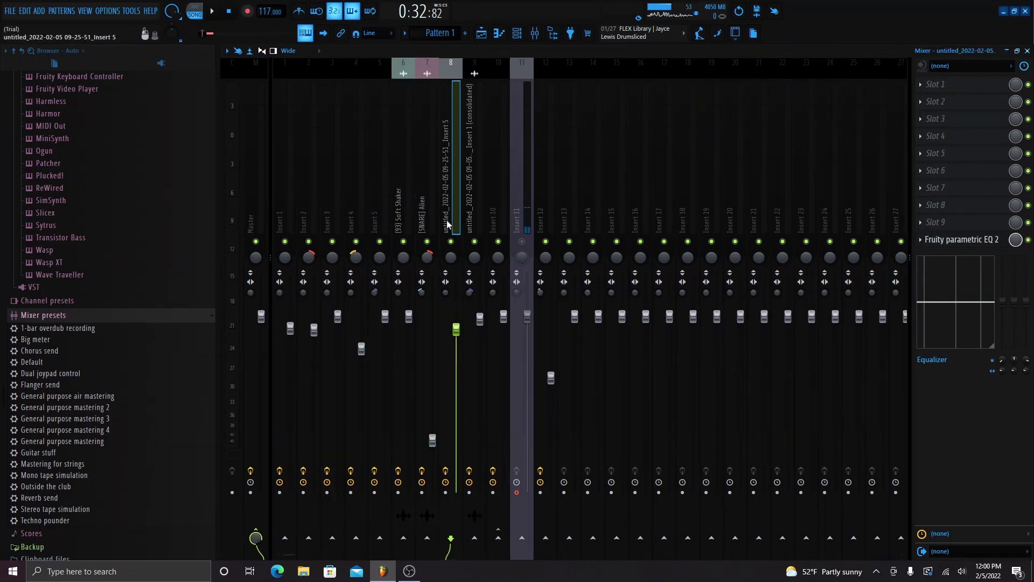
left_click(470, 202)
View the Gross Beat settings on Insert 10, including the 1/2 Speed time preset, and close the plugin
left_click(501, 218)
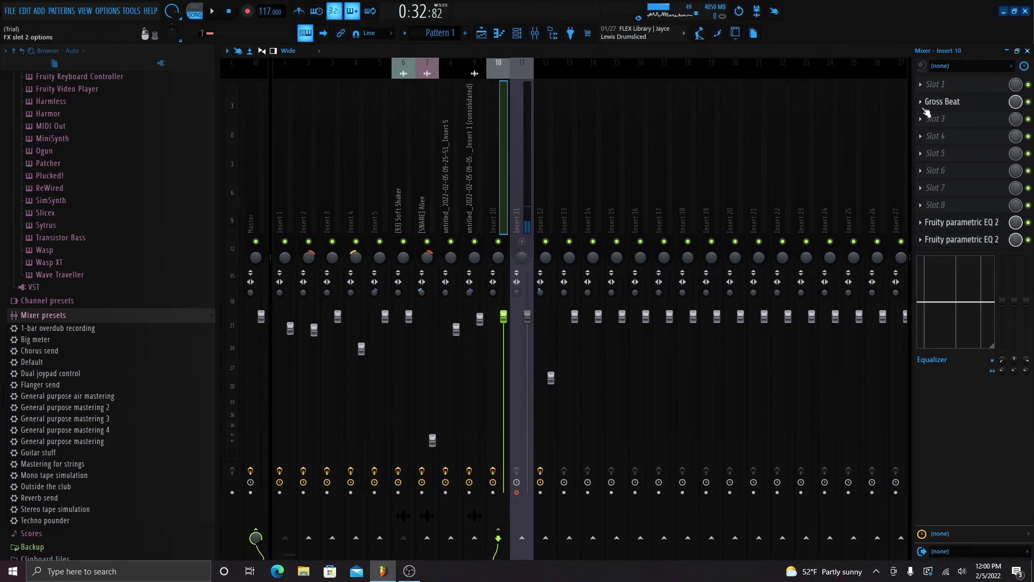
left_click(948, 105)
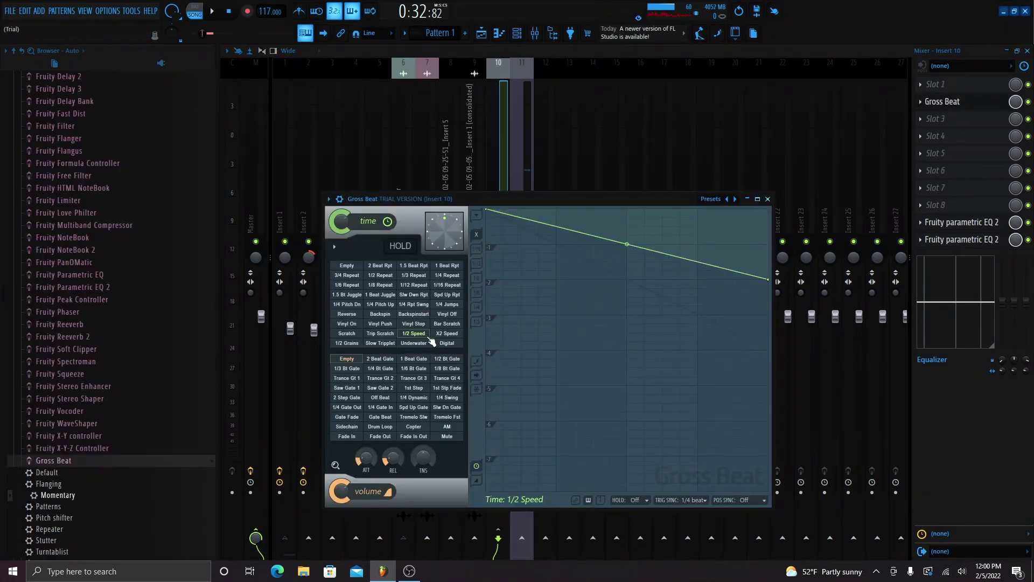
left_click(767, 199)
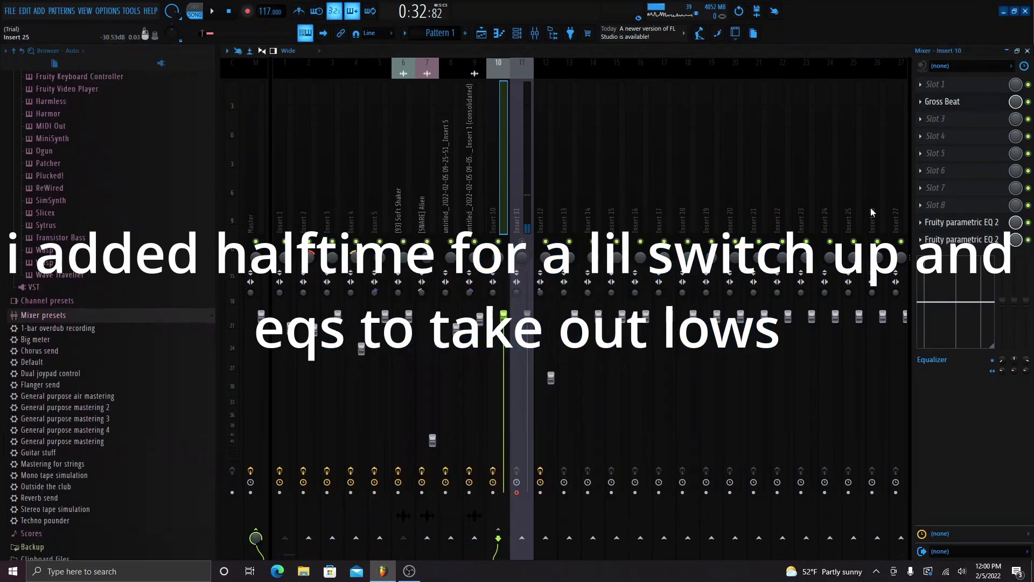
Examine the curves of the two Fruity parametric EQ 2 effects on Insert 10
left_click(978, 235)
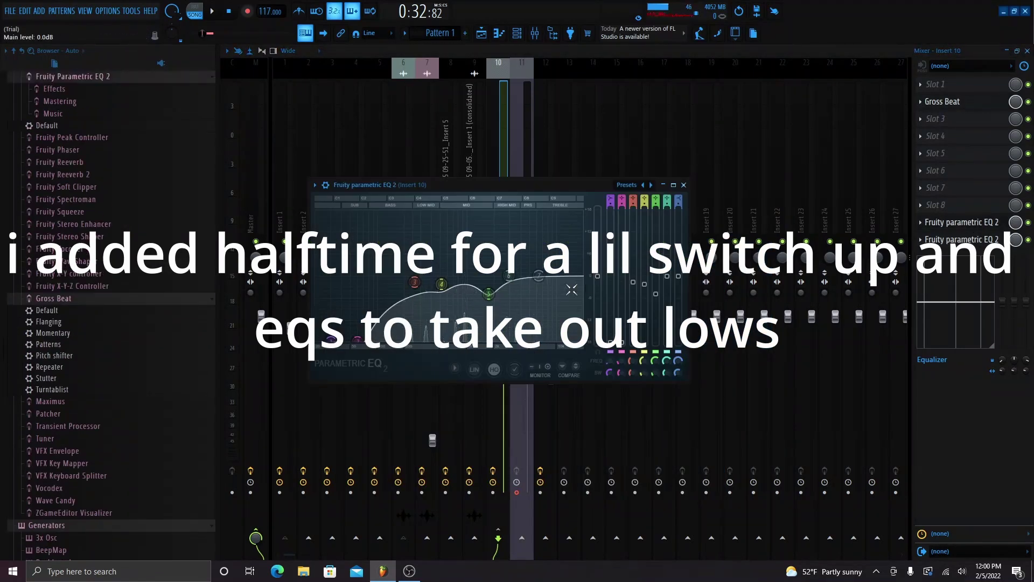
left_click(685, 185)
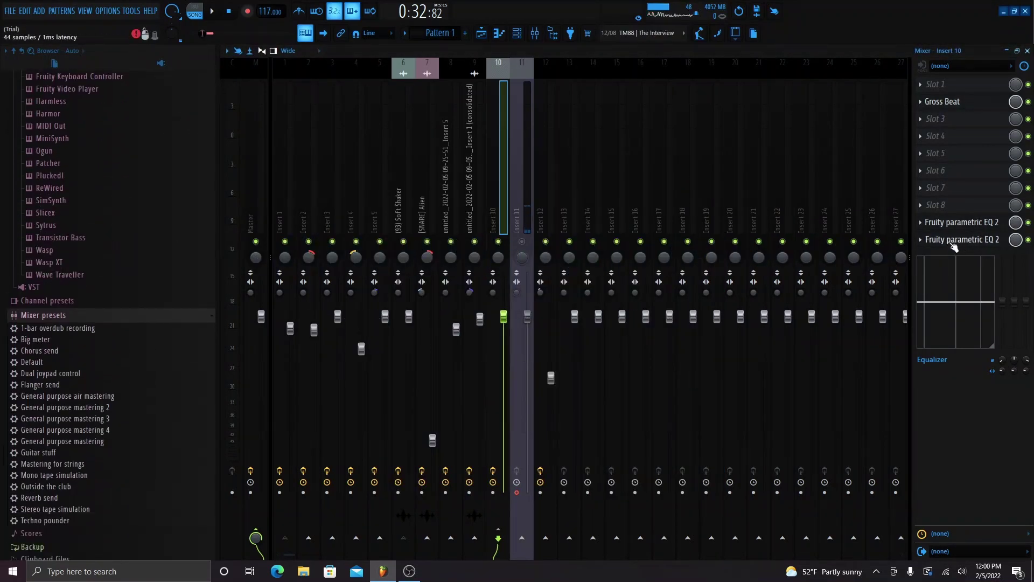
left_click(961, 239)
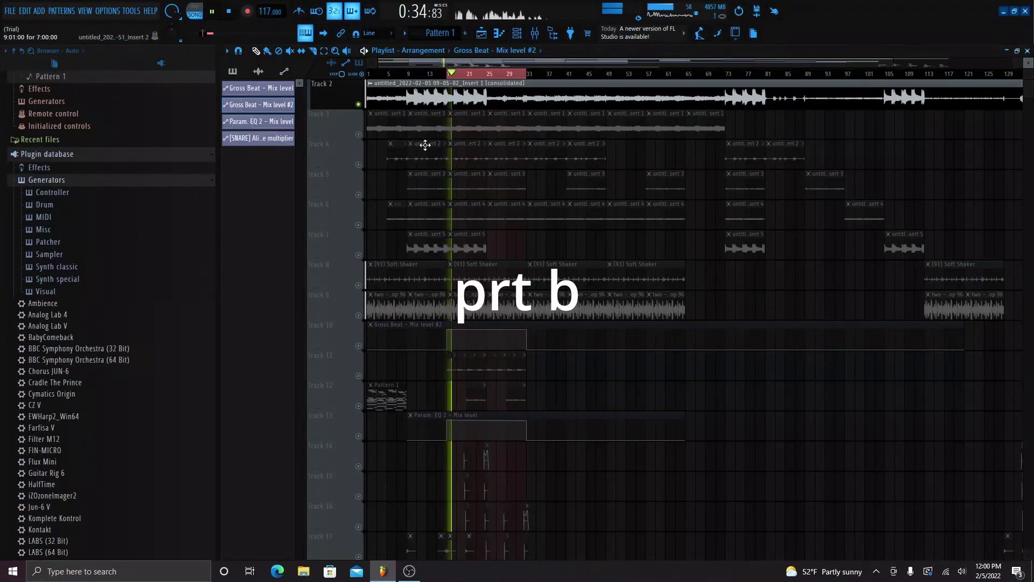
Solo playlist tracks 11 and 12 and play the background guitars from bar 17
key("space")
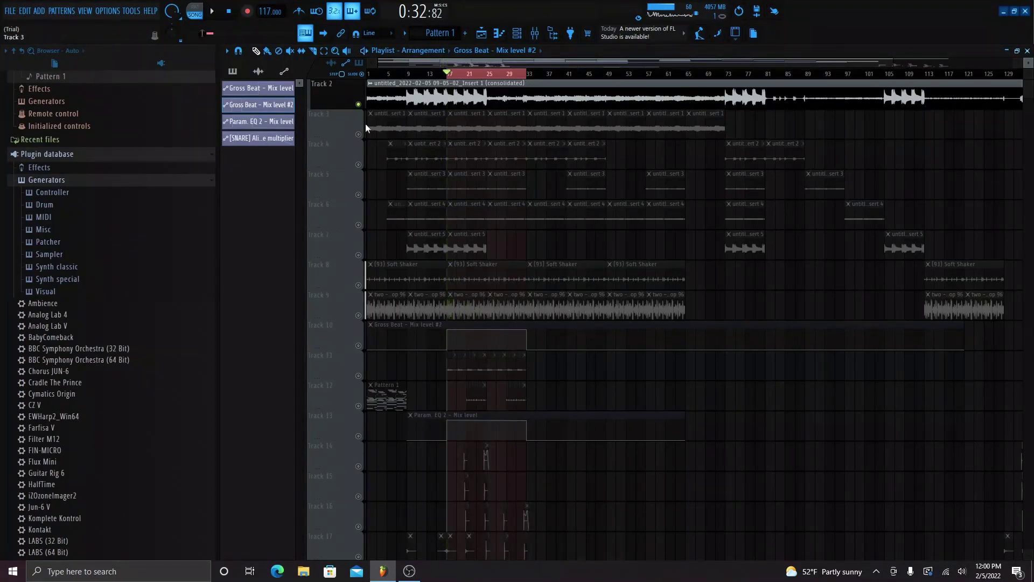
scroll(497, 252, "down", 4)
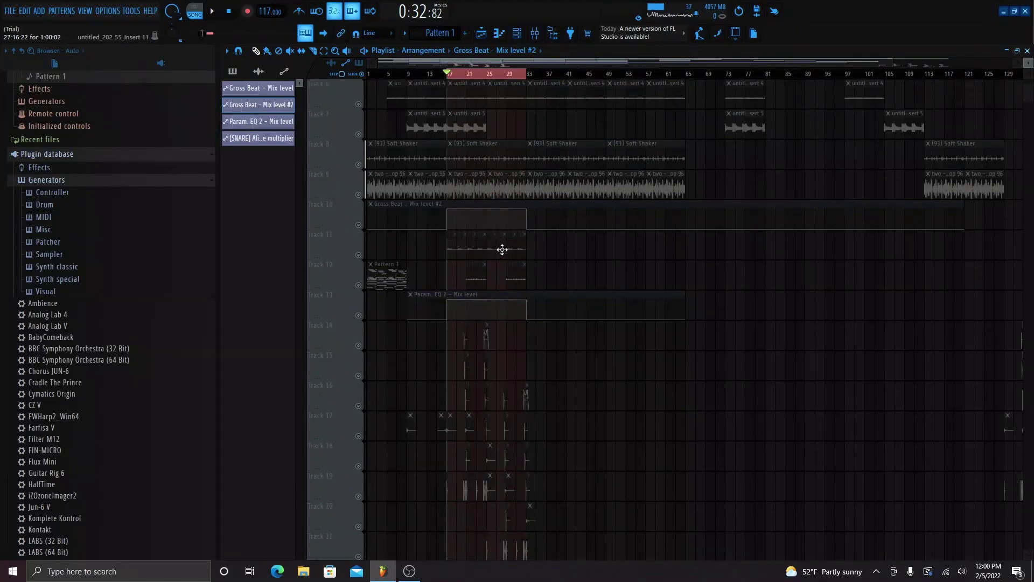
left_click(359, 256)
right_click(358, 286)
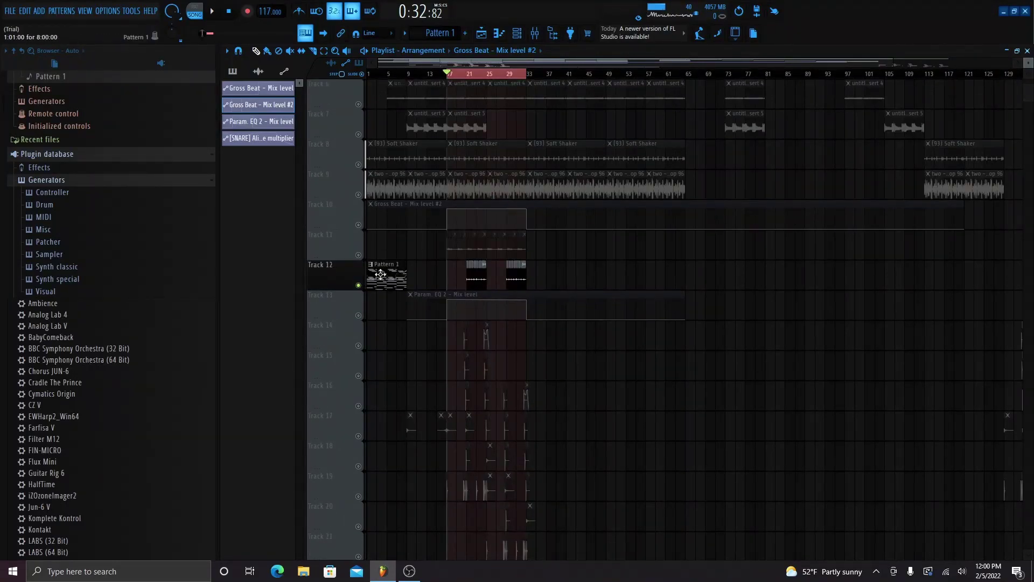
left_click(358, 255)
key("space")
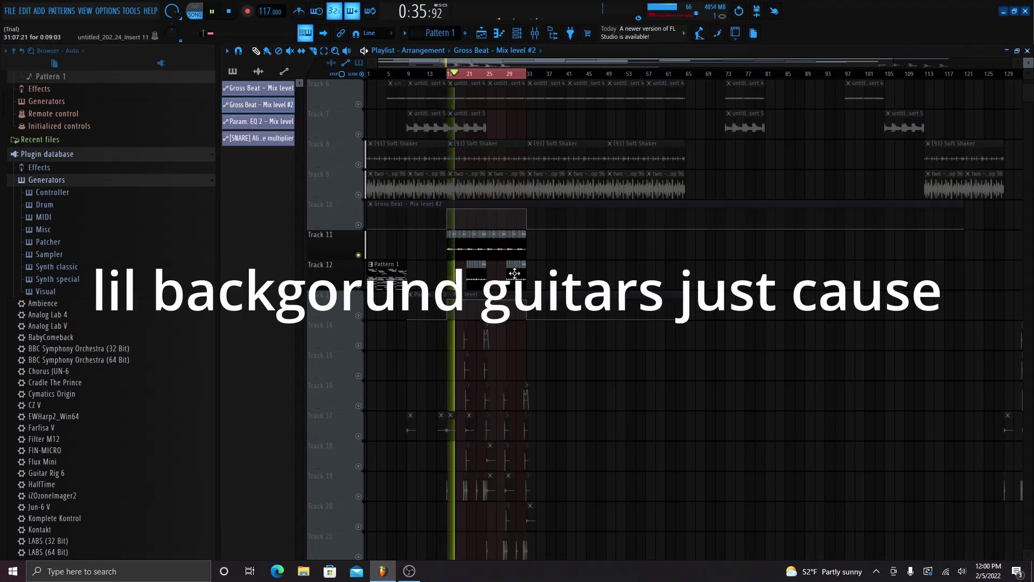
scroll(453, 281, "up", 3)
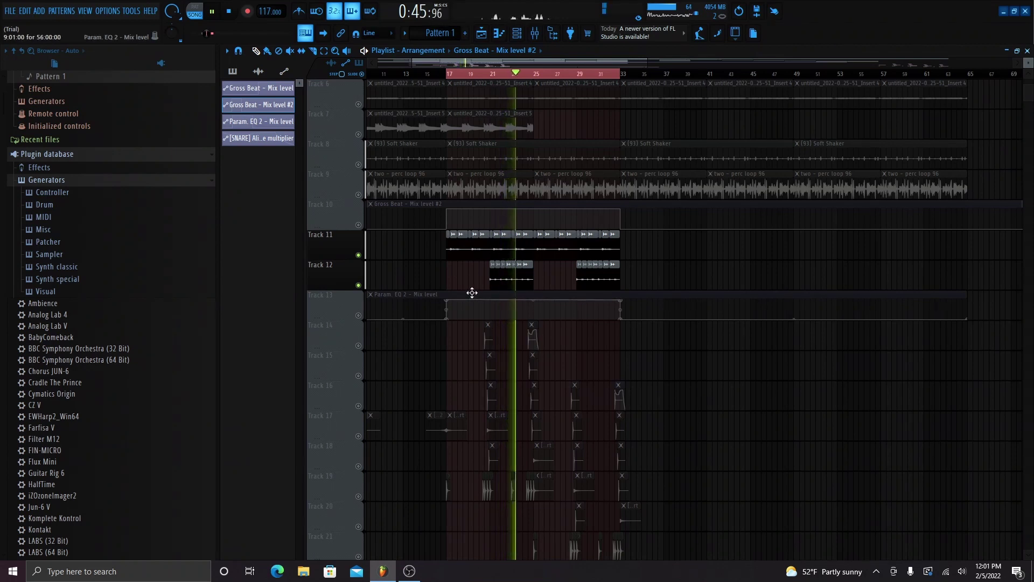
key("space")
Choose the Default preset for Fruity Delay 3 on Insert 12 and close the plugin
left_click(540, 37)
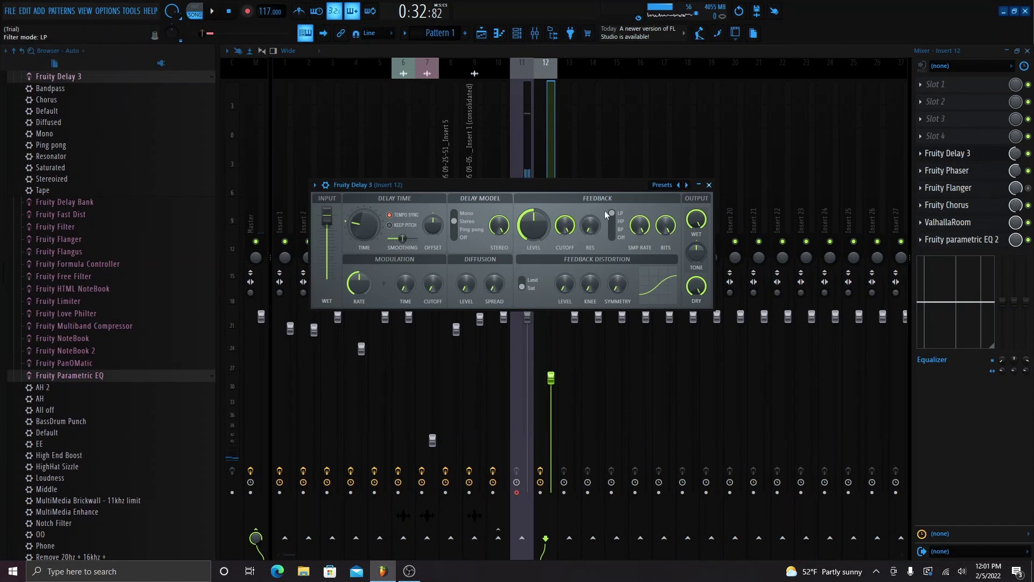
right_click(688, 186)
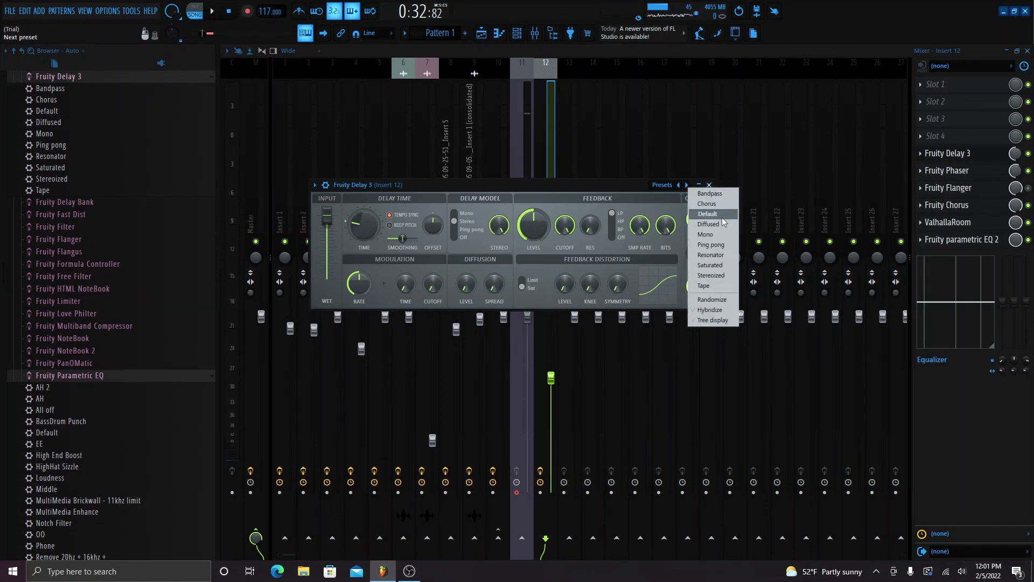
left_click(714, 216)
left_click(710, 185)
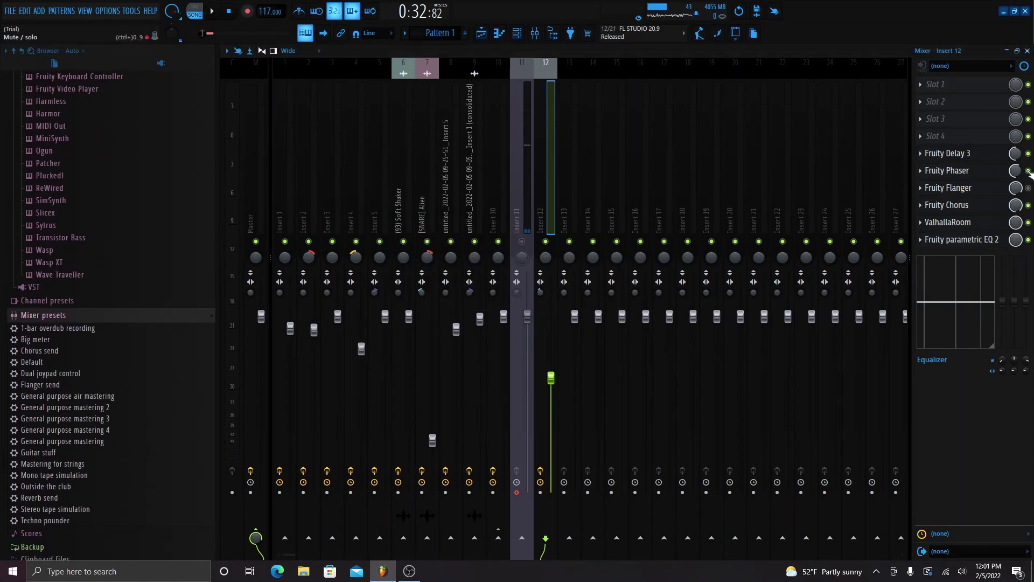
Check the settings and preset lists of Fruity Phaser and Fruity Chorus on Insert 12, closing each plugin
left_click(991, 175)
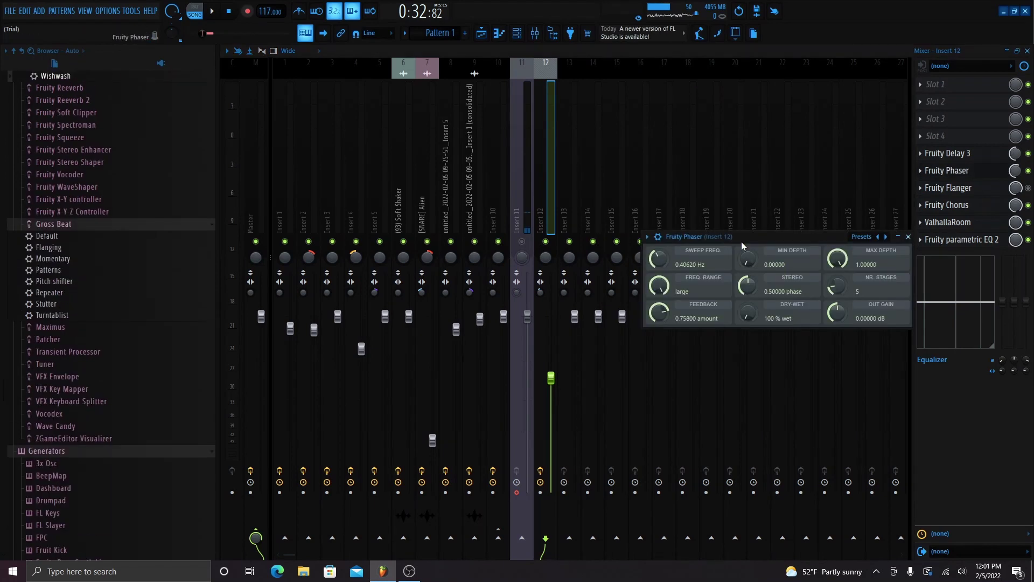
left_click(878, 237)
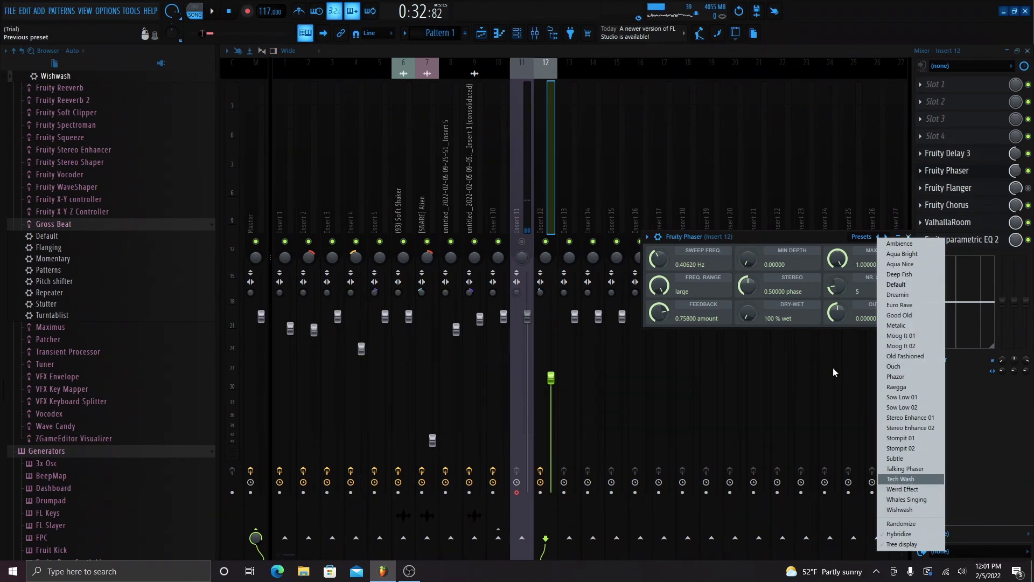
left_click(818, 245)
left_click(908, 236)
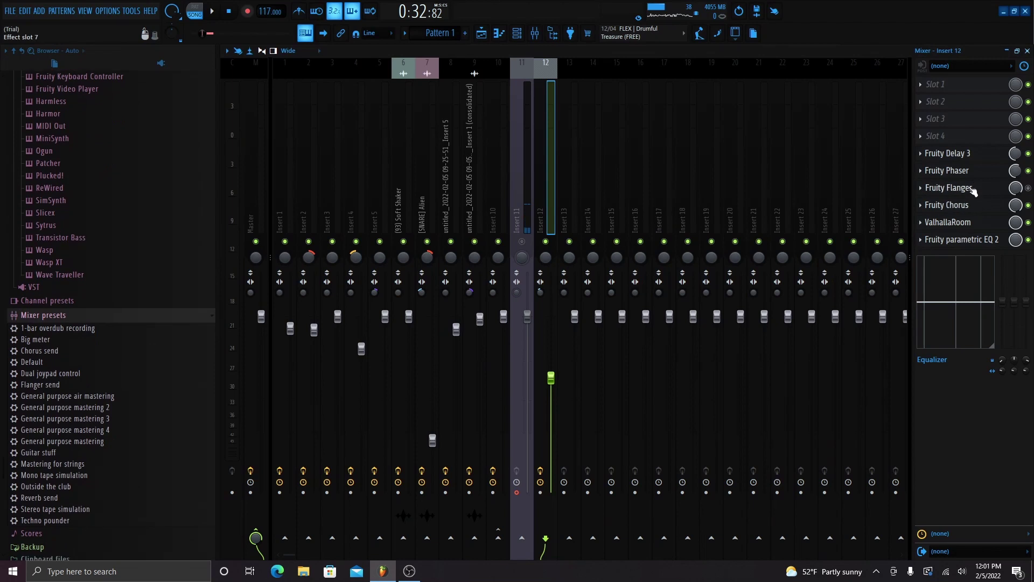
left_click(969, 205)
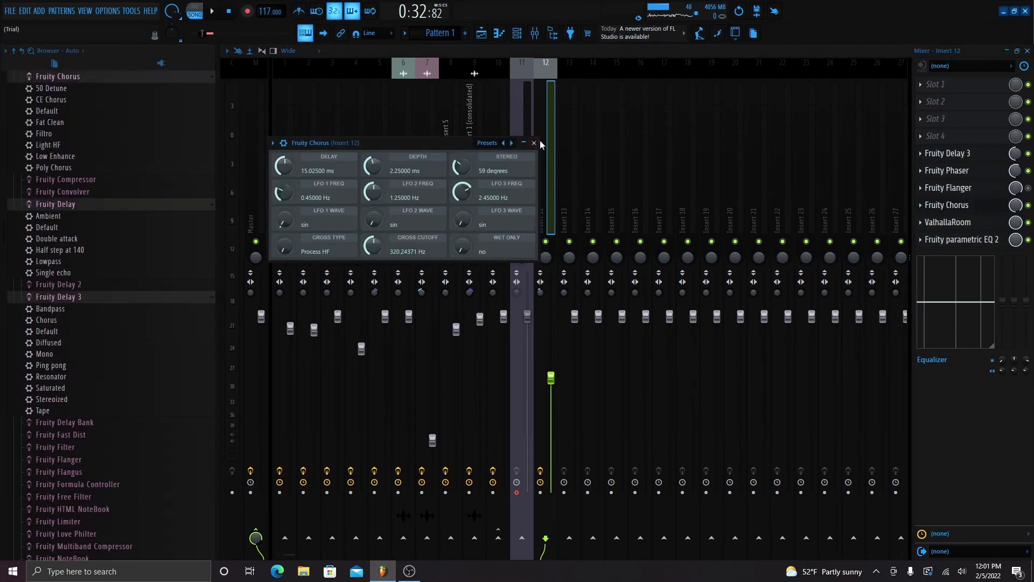
left_click(512, 144)
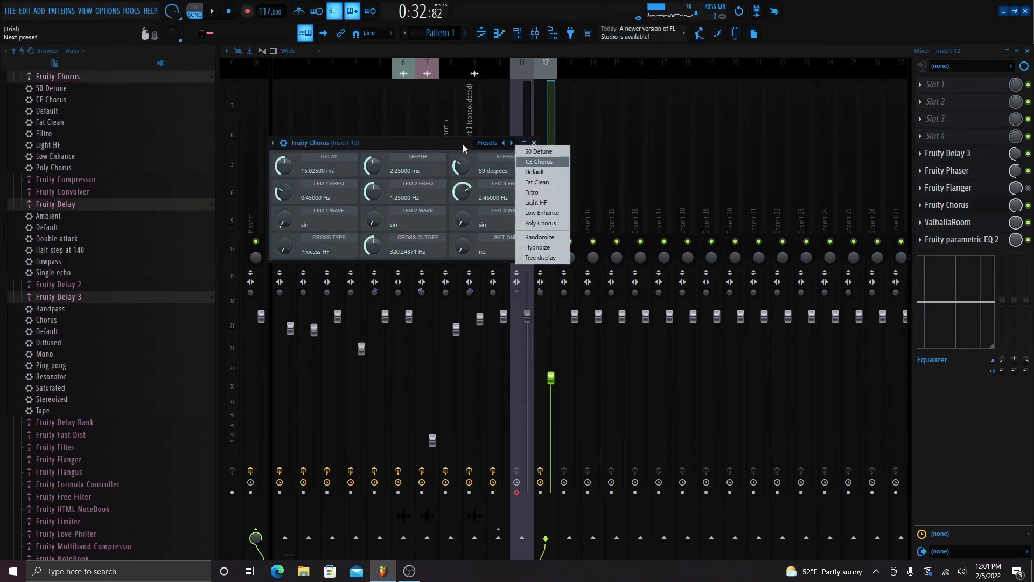
left_click(512, 146)
left_click(535, 145)
Delete Fruity Phaser and Fruity Flanger from the Insert 12 effect slots
left_click(921, 170)
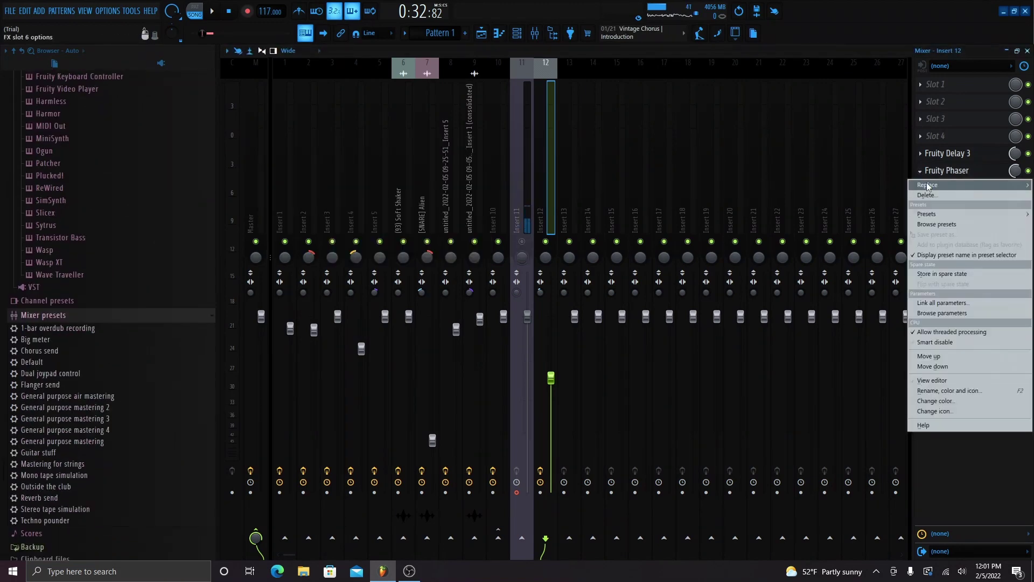
left_click(935, 200)
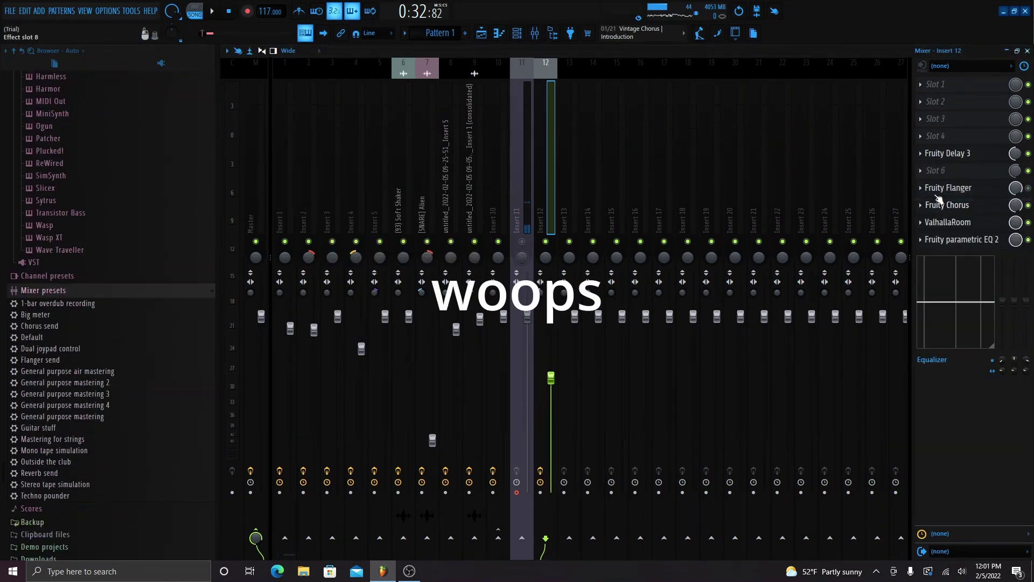
left_click(920, 188)
left_click(937, 203)
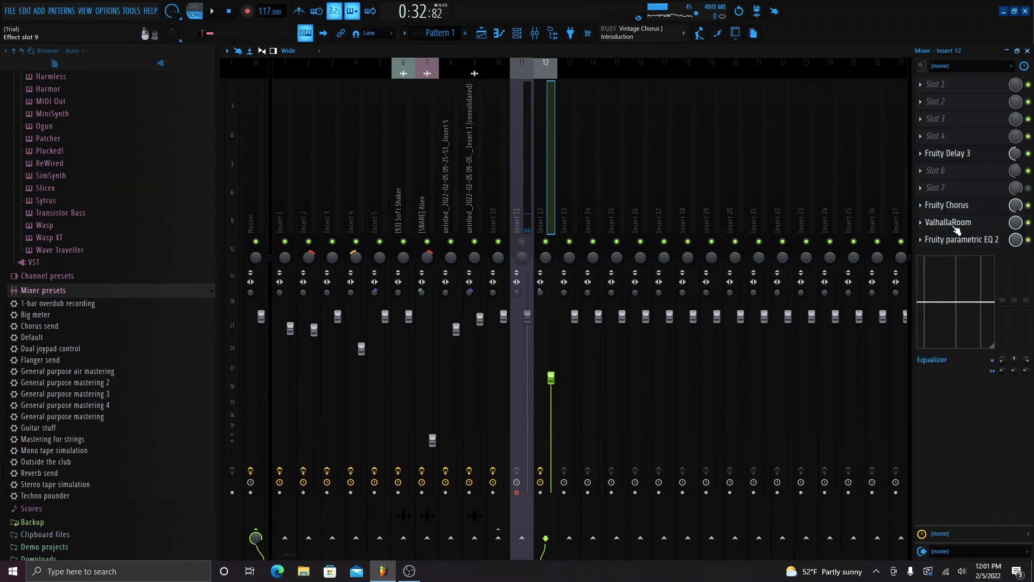
Examine the ValhallaRoom reverb settings and the Fruity parametric EQ 2 curve on Insert 12, closing each plugin
left_click(954, 226)
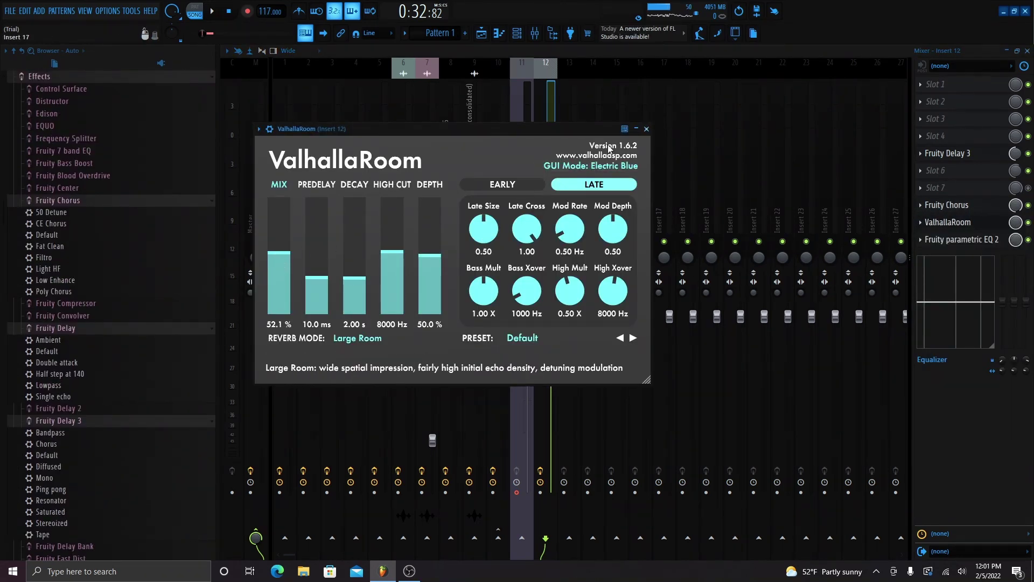
left_click(647, 129)
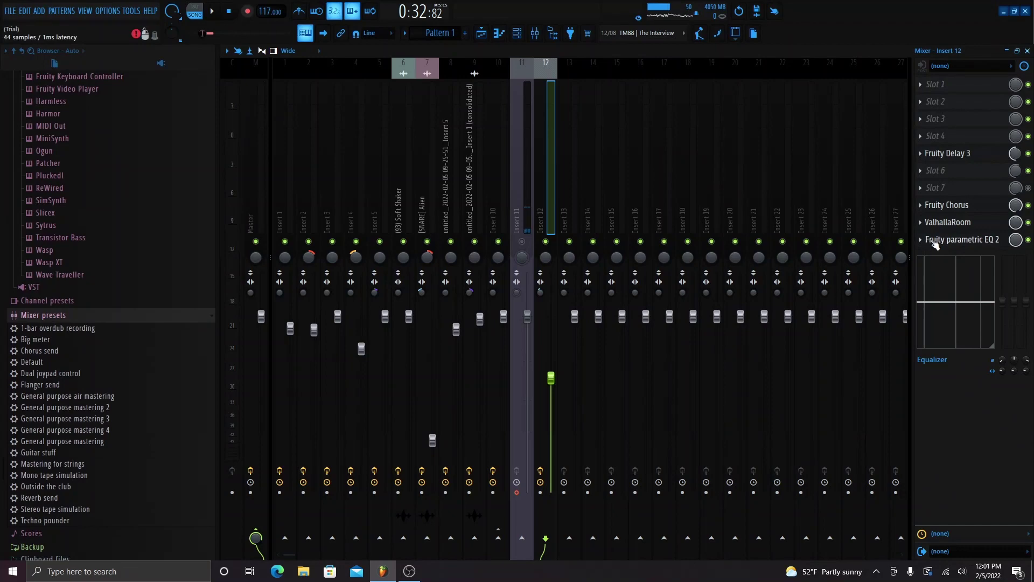
left_click(932, 240)
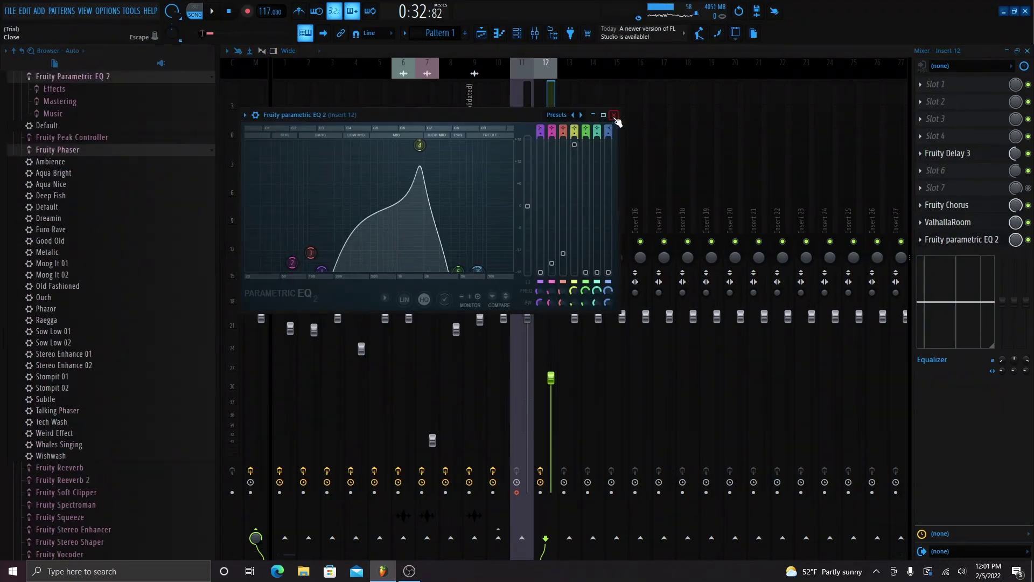
left_click(614, 115)
Return to the playlist and play the drum fills on tracks 14 to 21
key("F5")
key("space")
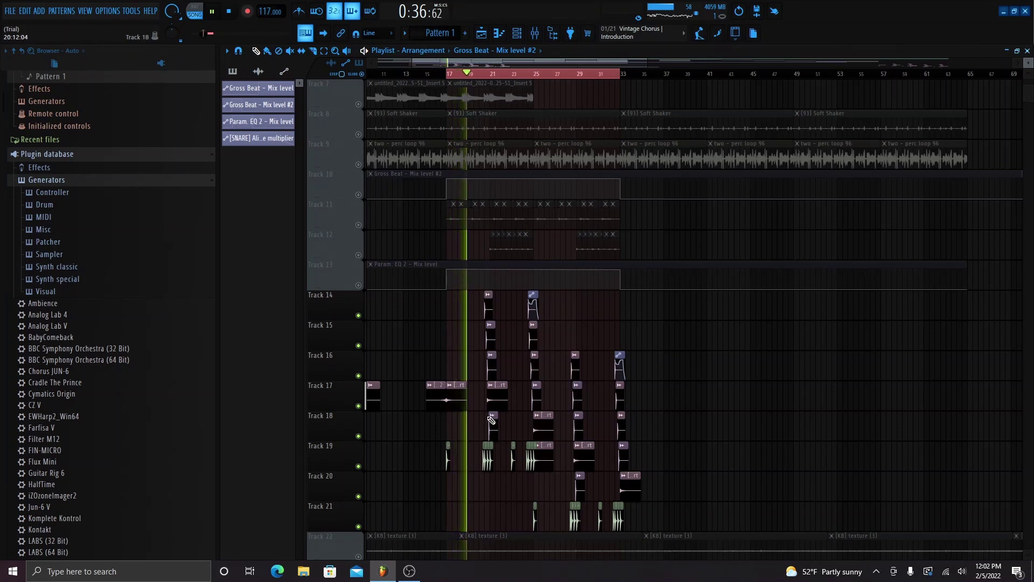
scroll(481, 472, "up", 2)
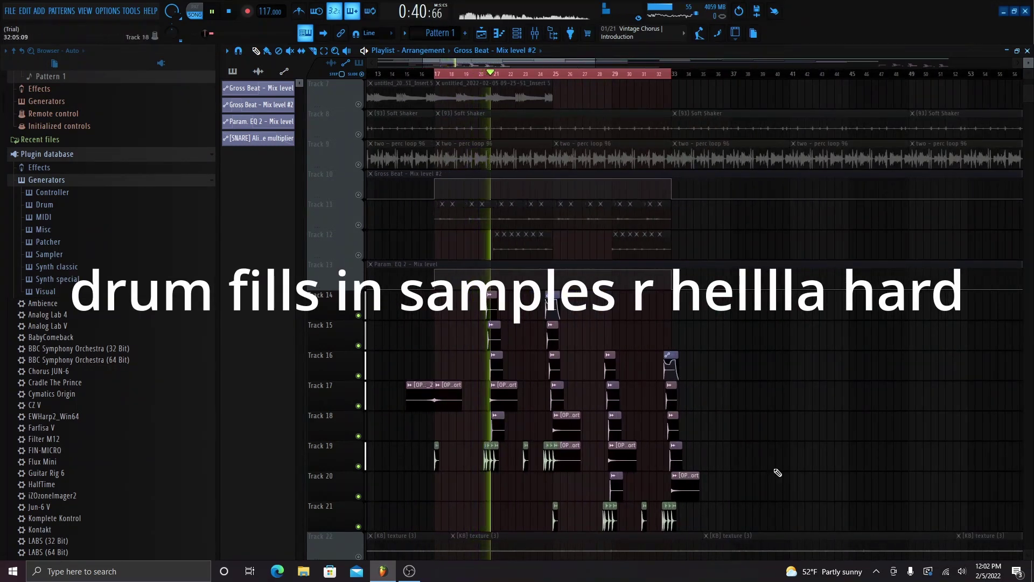
Show the contents of the _DECEPTION KIT in the drums folder of my stash bb 2021, then collapse it
left_click(13, 51)
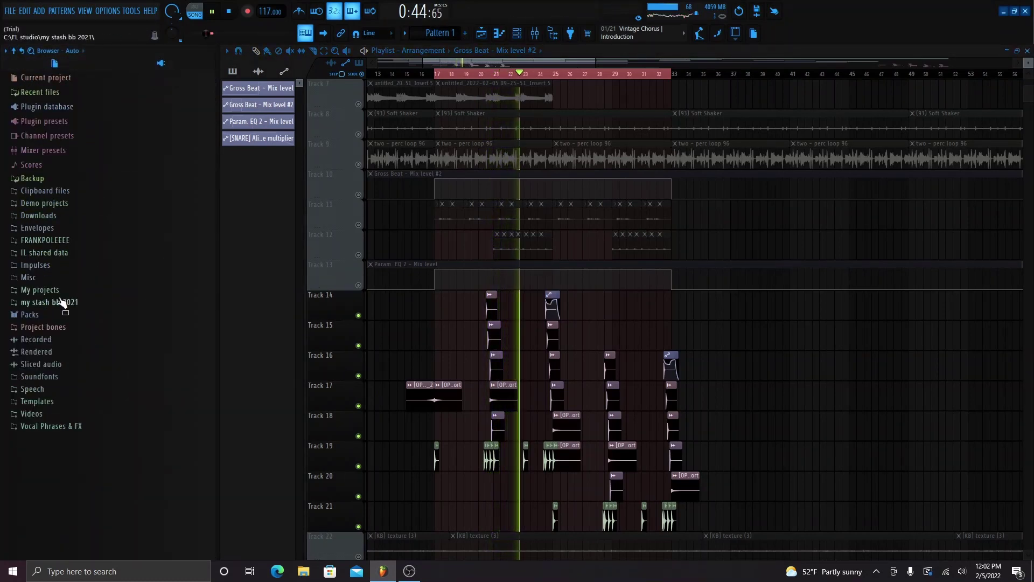
left_click(61, 301)
left_click(60, 363)
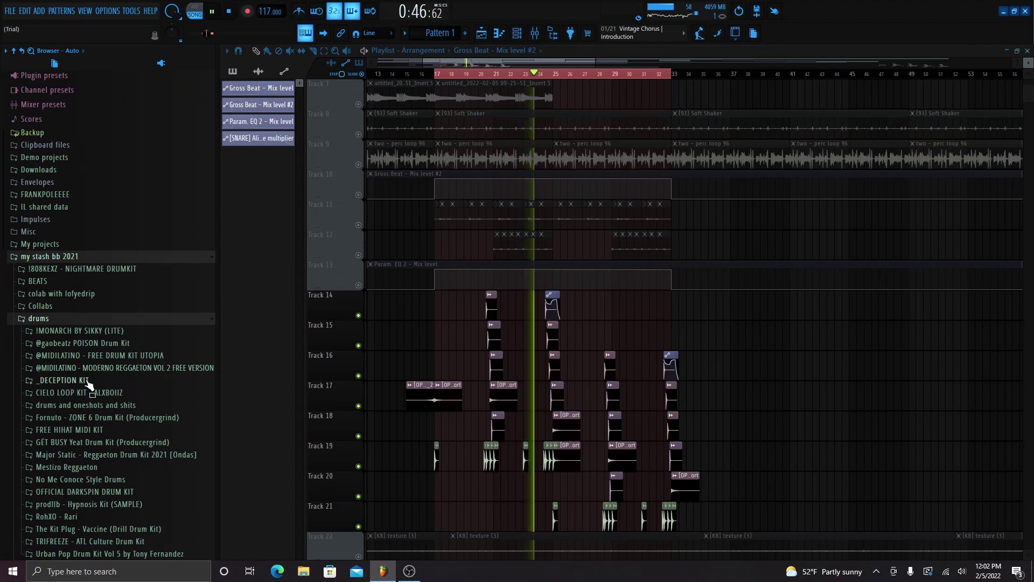
left_click(73, 380)
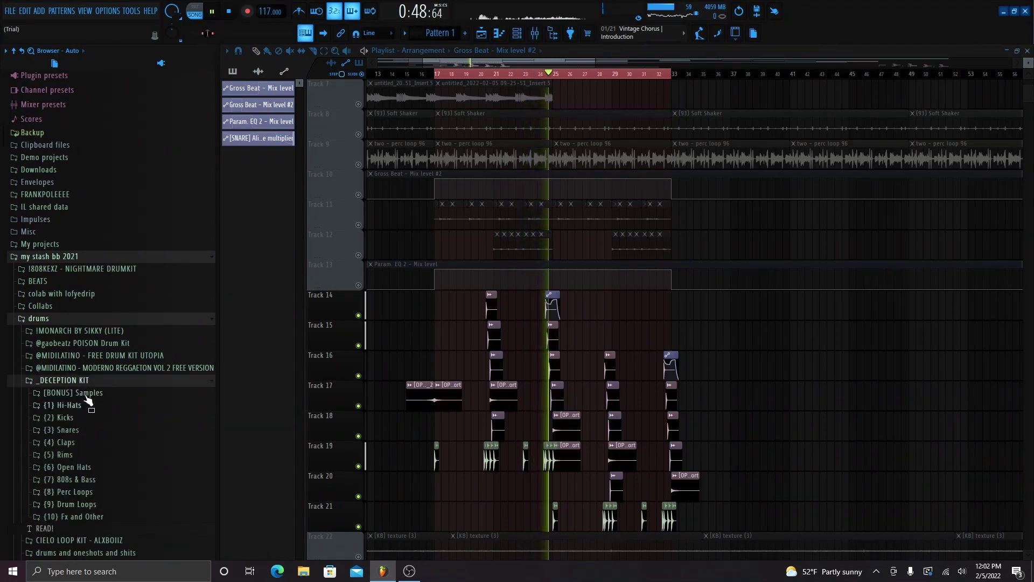
left_click(122, 381)
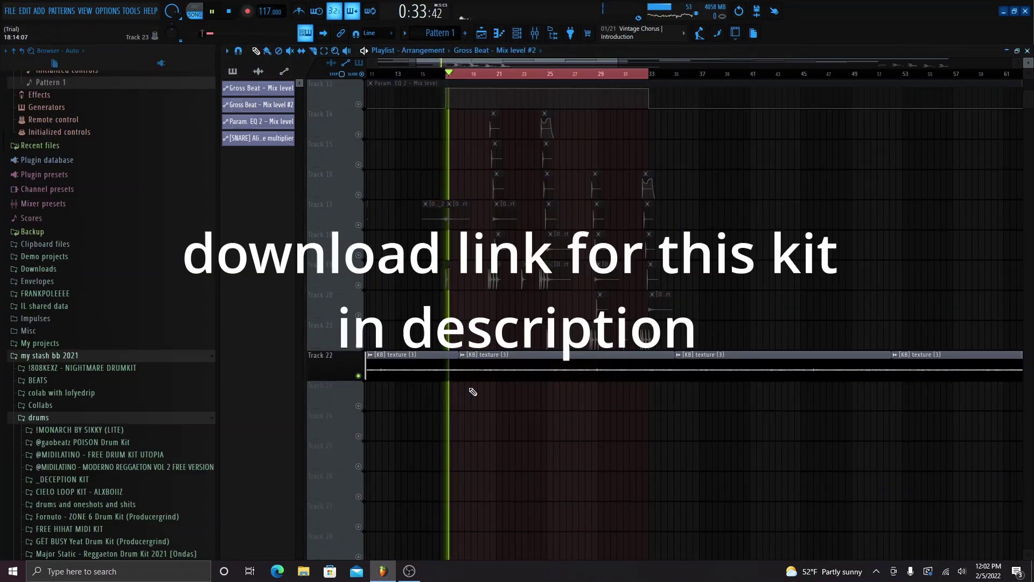
Show the textures folder of the indigo one shot kit in fl kits, then collapse it
scroll(83, 382, "down", 7)
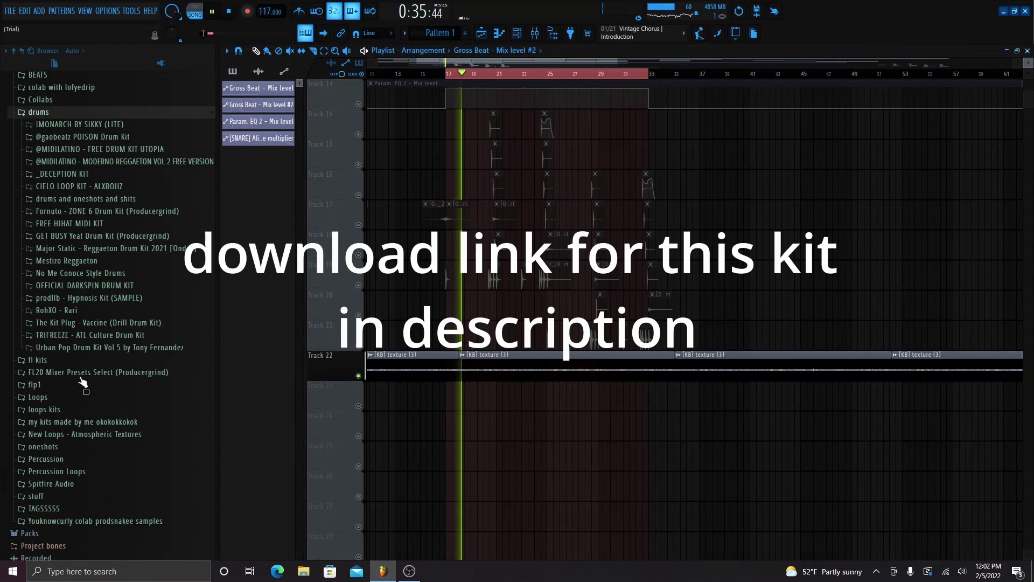
scroll(82, 382, "down", 3)
left_click(72, 325)
left_click(101, 309)
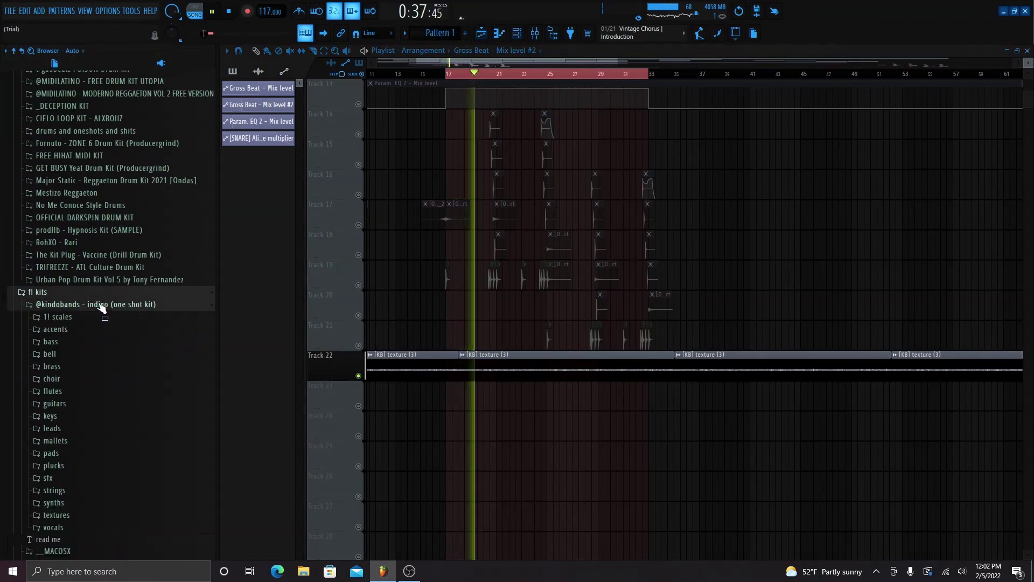
left_click(75, 516)
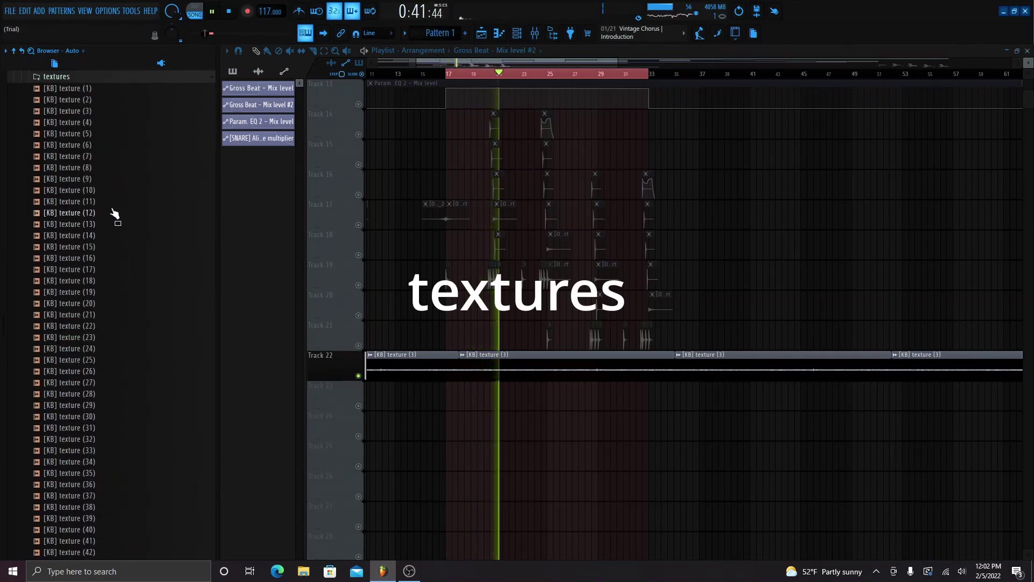
left_click(108, 78)
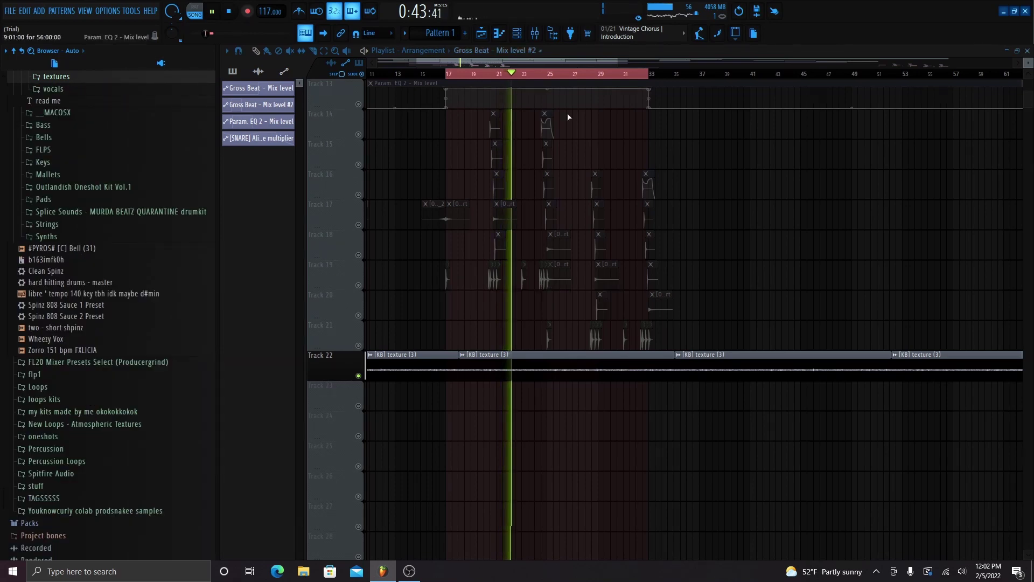
Deselect the stem clips on tracks 3 to 7, look over the arrangement and play the song from the start
scroll(658, 219, "up", 5)
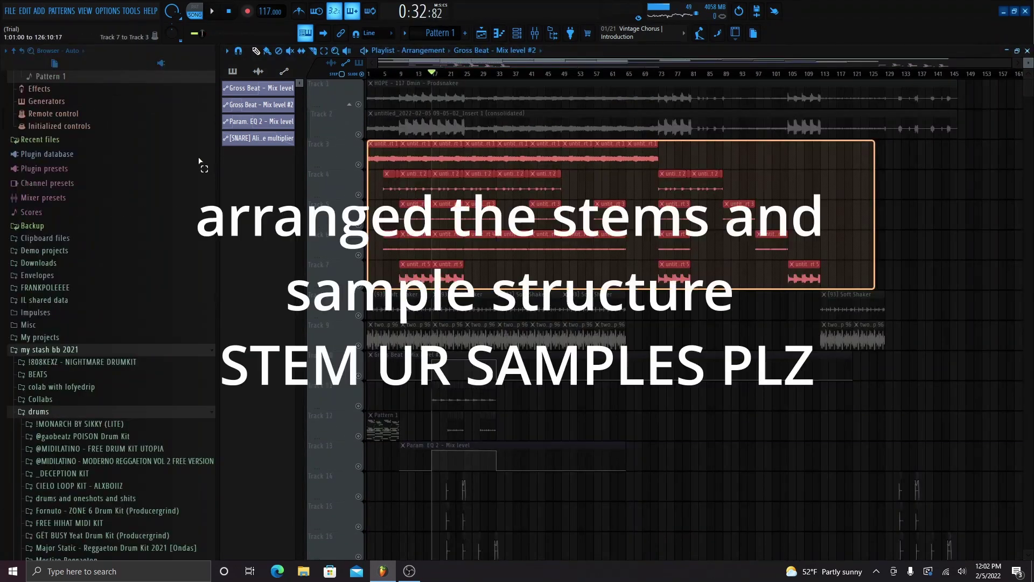
left_click(644, 349)
scroll(645, 348, "down", 1)
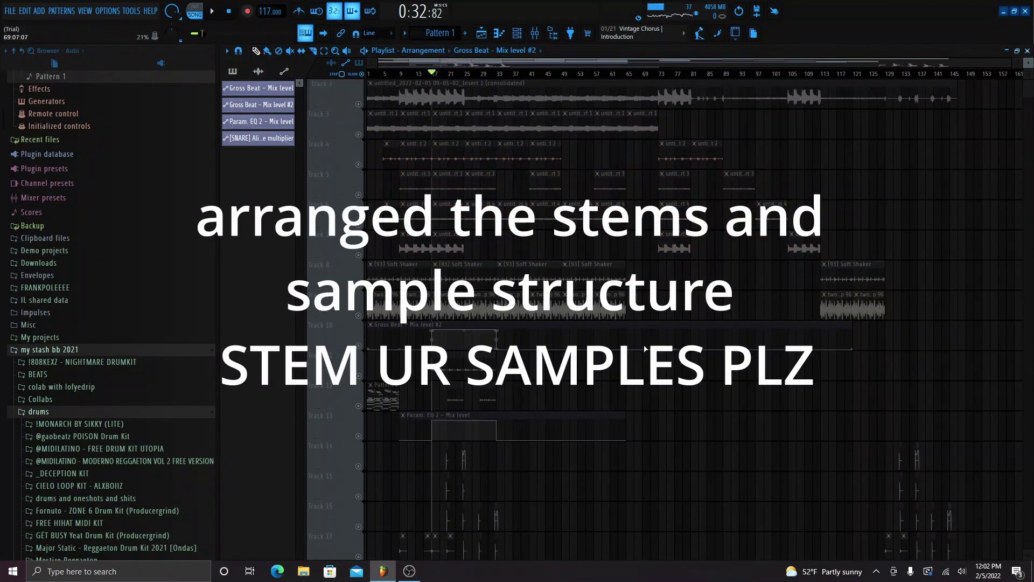
scroll(704, 415, "up", 1)
key("space")
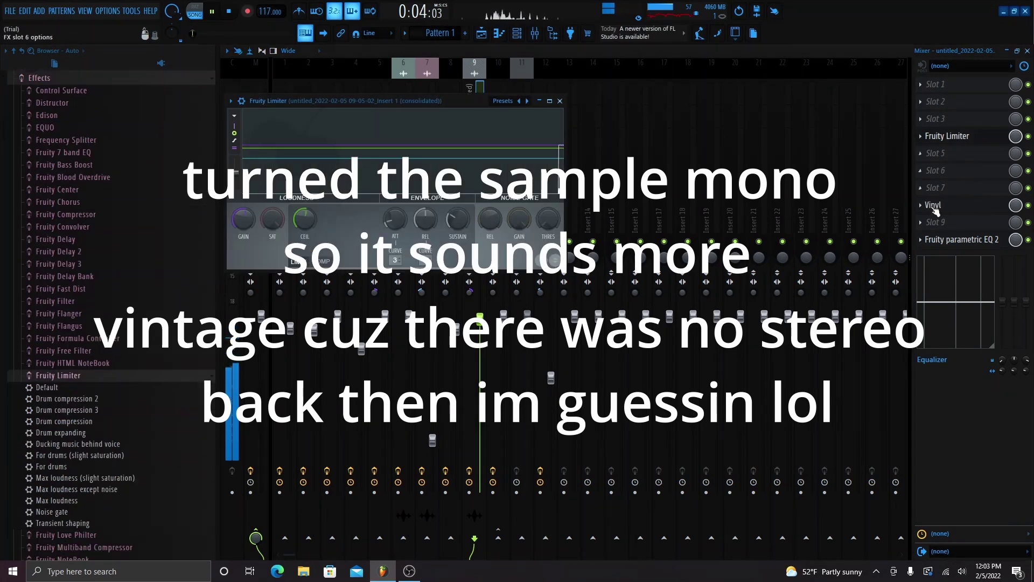
View the limiter and compressor settings of Fruity Limiter on mixer track 9 and close the plugin
left_click(964, 136)
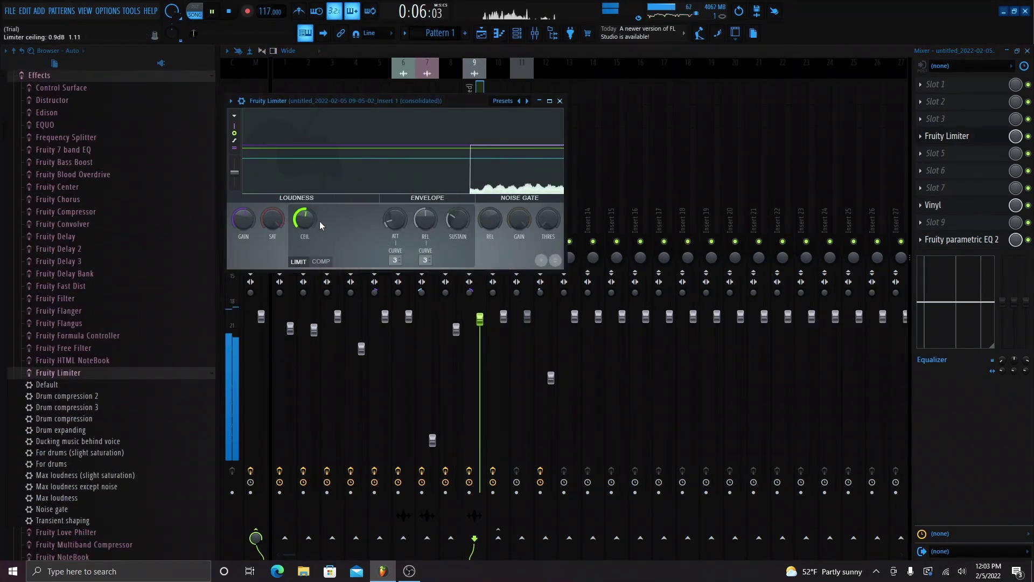
left_click(320, 261)
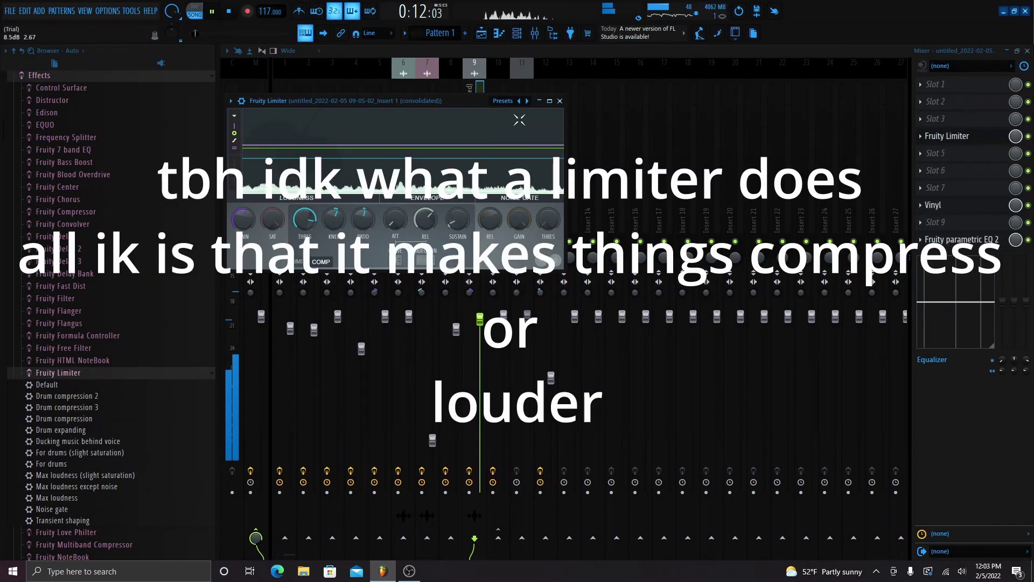
left_click(559, 101)
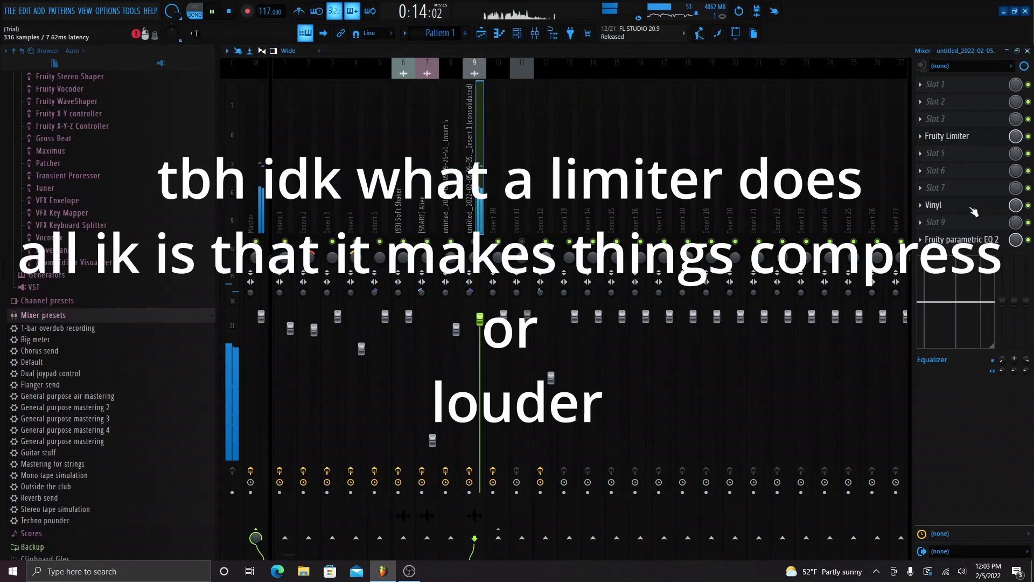
Show the wear, warp and RPM controls of Vinyl on mixer track 9, set the warp depth to 27 %, and close the plugin
left_click(972, 207)
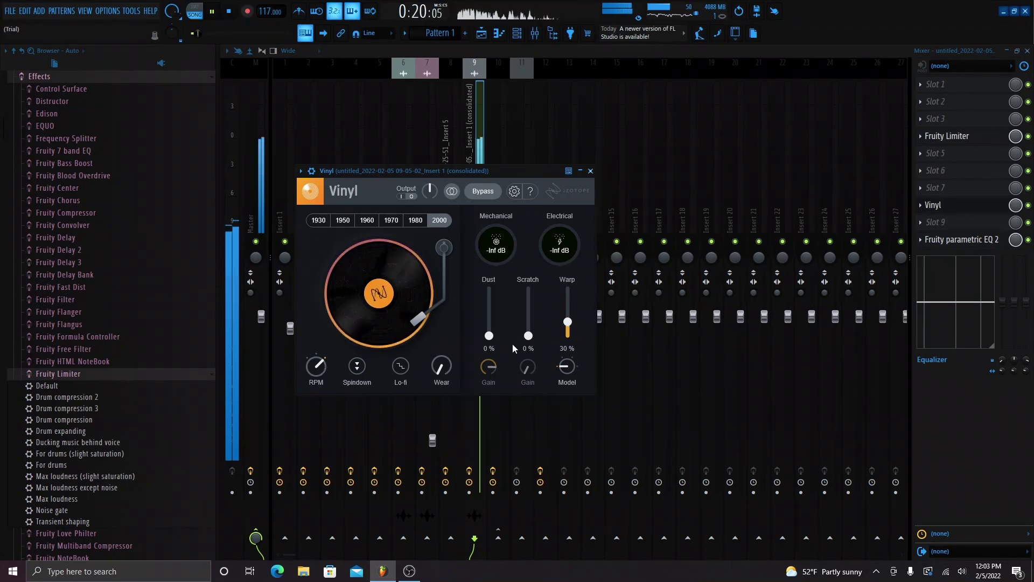
mouse_move(441, 366)
left_mouse_down()
mouse_move(435, 310)
mouse_move(435, 362)
left_mouse_up()
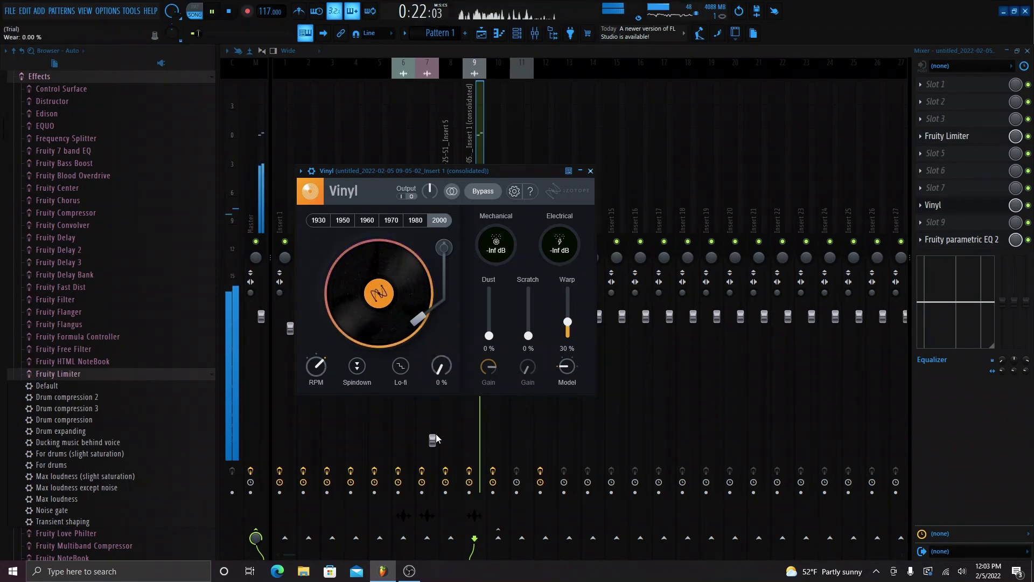
left_click_drag(567, 322, 567, 323)
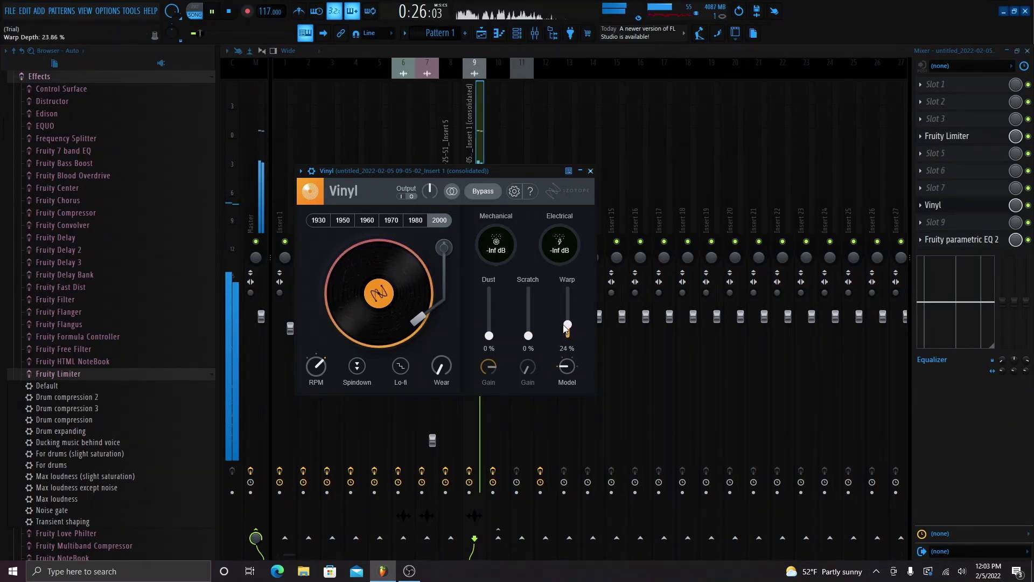
left_click(320, 366)
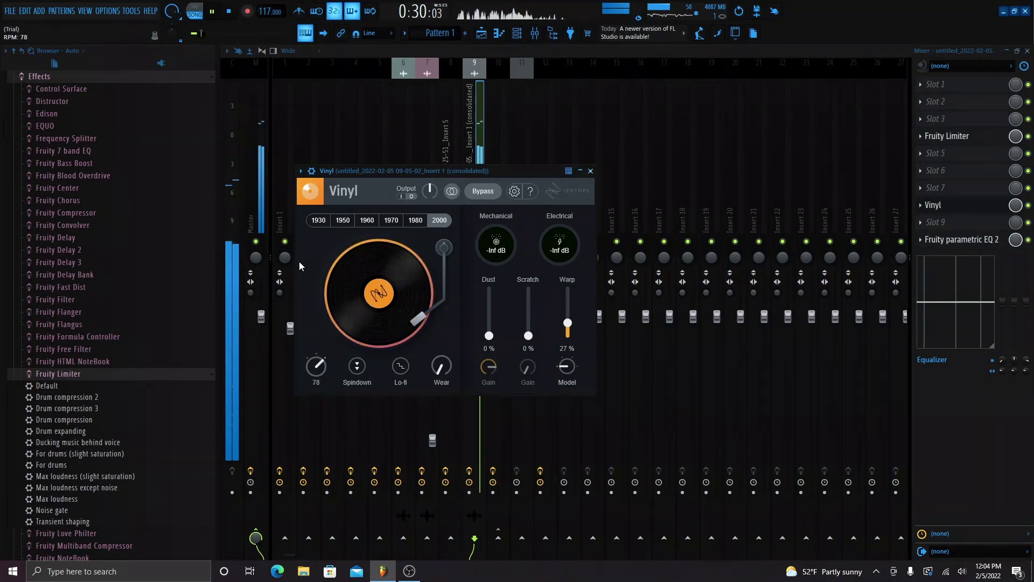
left_click(591, 171)
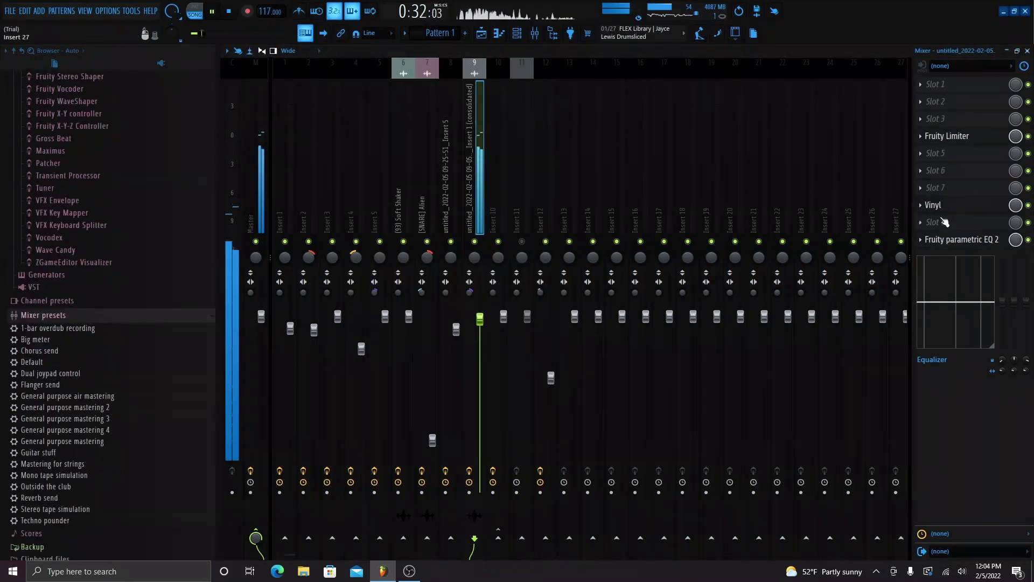
View the EQ curve of Fruity Parametric EQ 2 on mixer track 9 and close the plugin
left_click(980, 239)
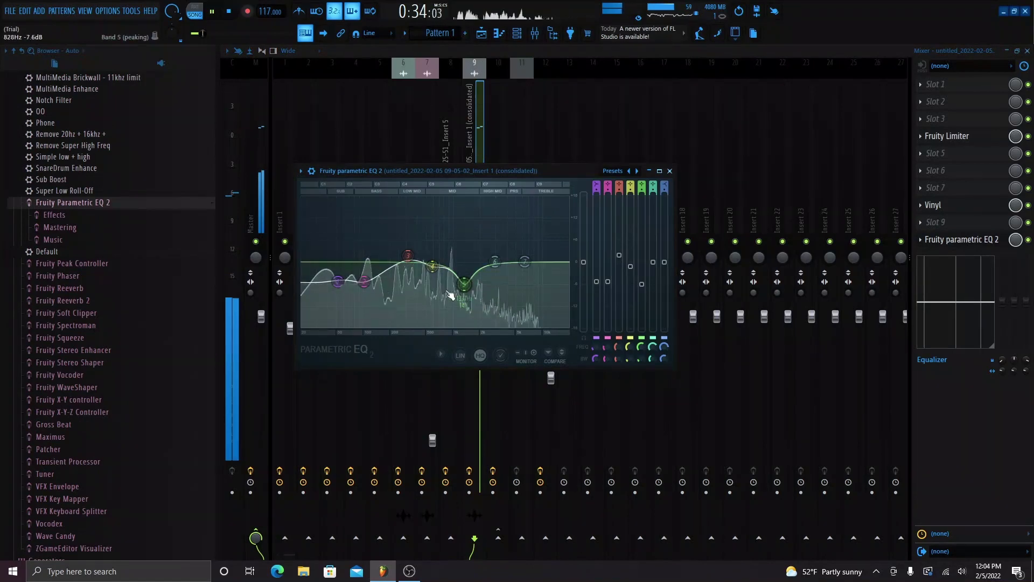
left_click(671, 172)
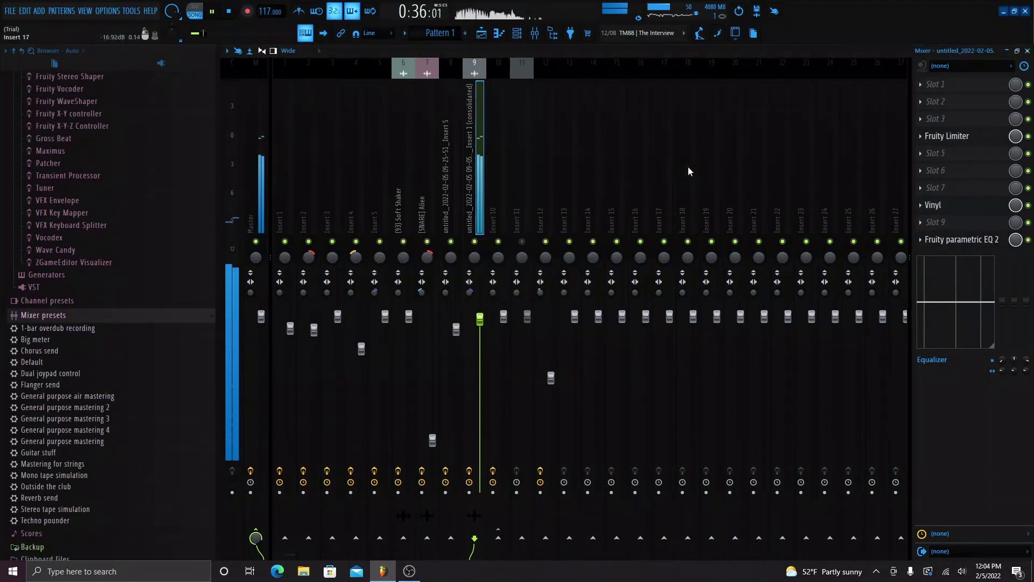
Close the mixer and open the channel settings of the consolidated audio clip on playlist track 2
left_click(1027, 50)
left_click(567, 128)
double_click(567, 128)
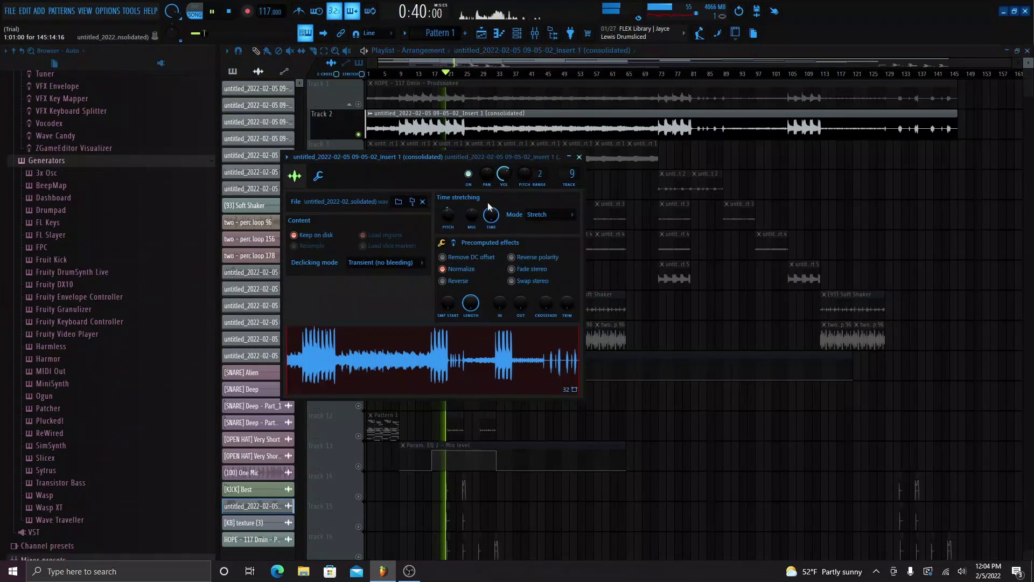